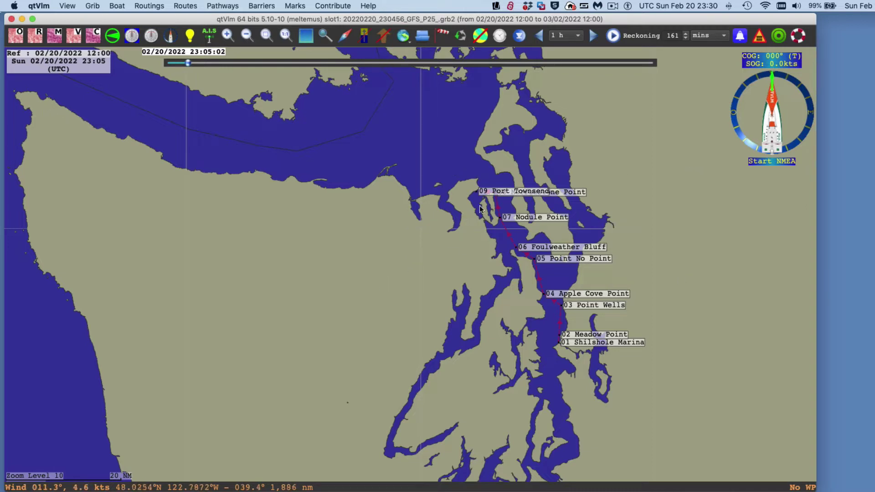
Pan and zoom out from the Shilshole–Port Townsend pathway to show Vancouver Island around Victoria.
scroll(645, 373, up, 2)
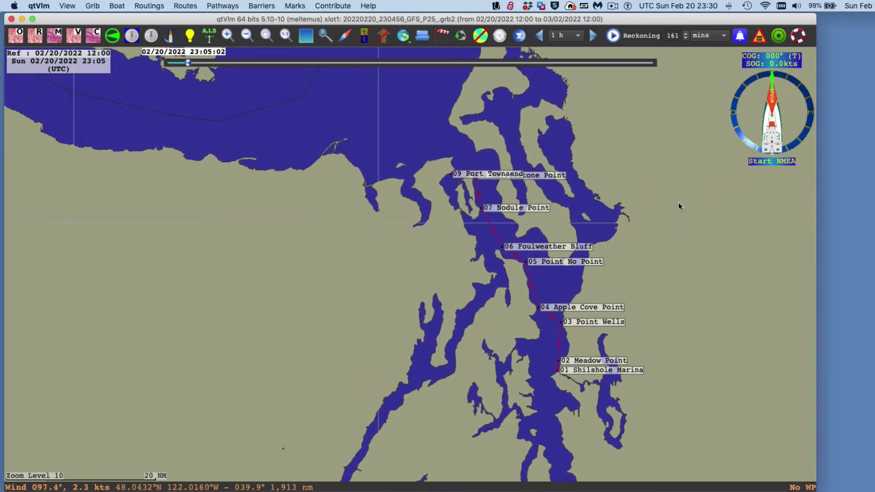
scroll(642, 211, down, 3)
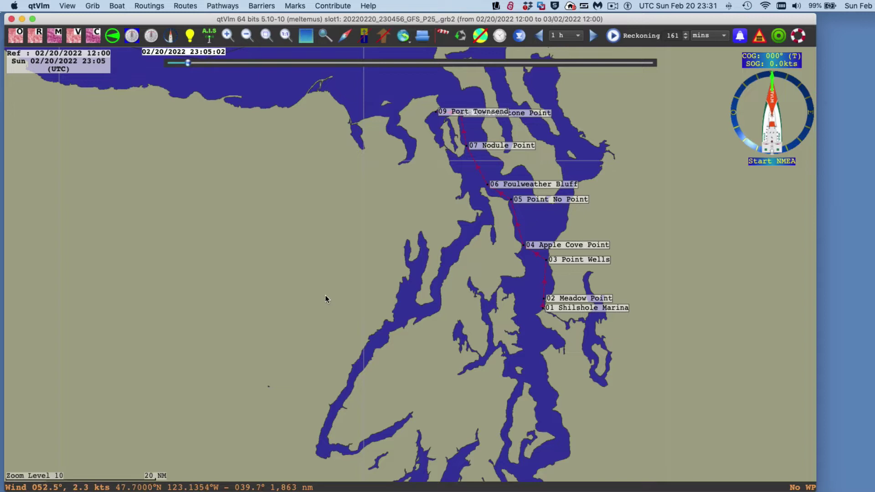
scroll(352, 286, left, 3)
drag(363, 239, 377, 269)
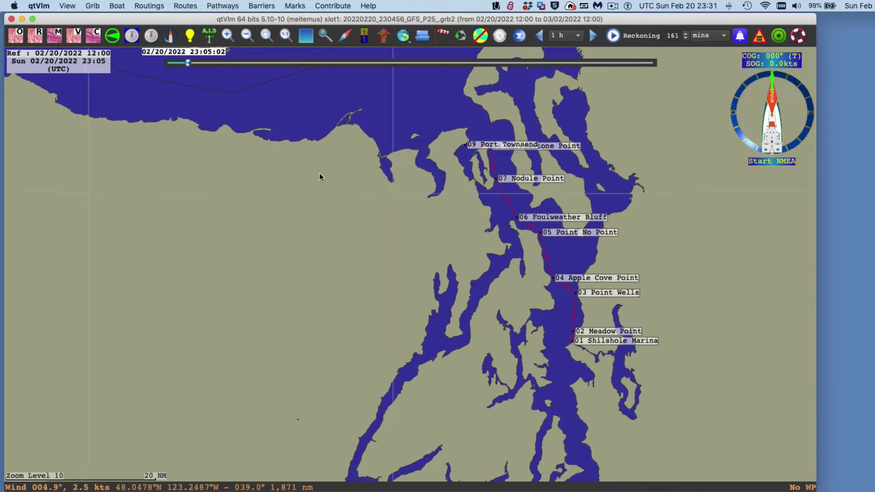
drag(321, 176, 436, 434)
scroll(429, 334, down, 1)
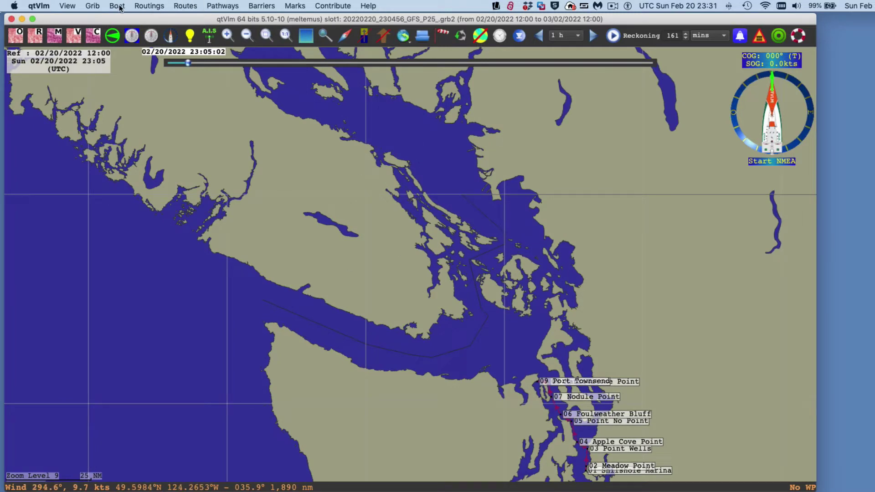
Turn off 'Hide route and all its POIs' for the Victoria to Ketchikan Full route.
click(189, 7)
mouse_move(189, 31)
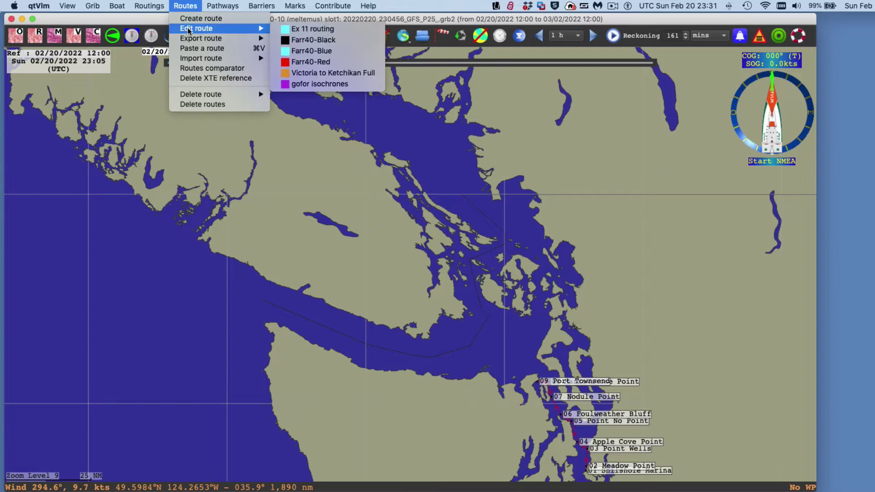
click(318, 72)
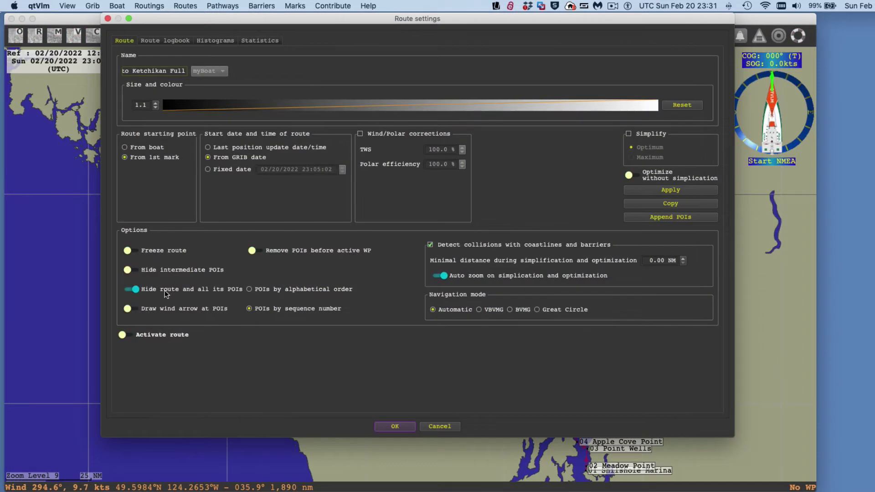
click(165, 291)
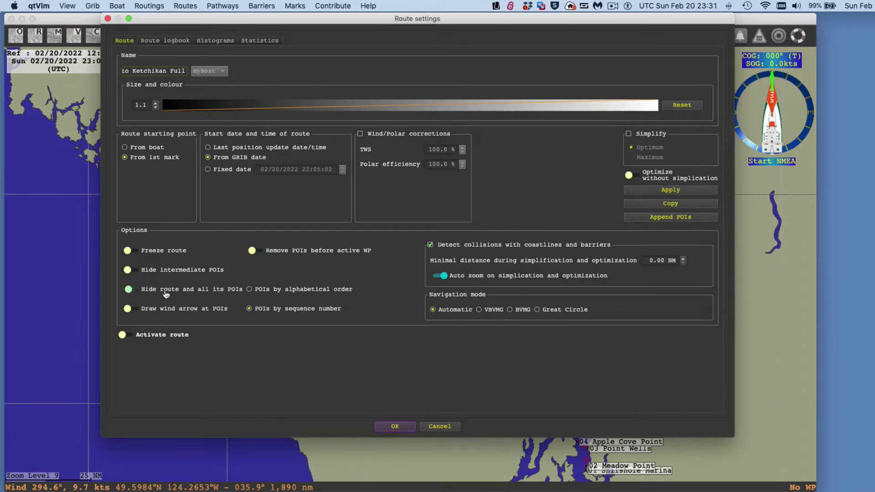
click(395, 426)
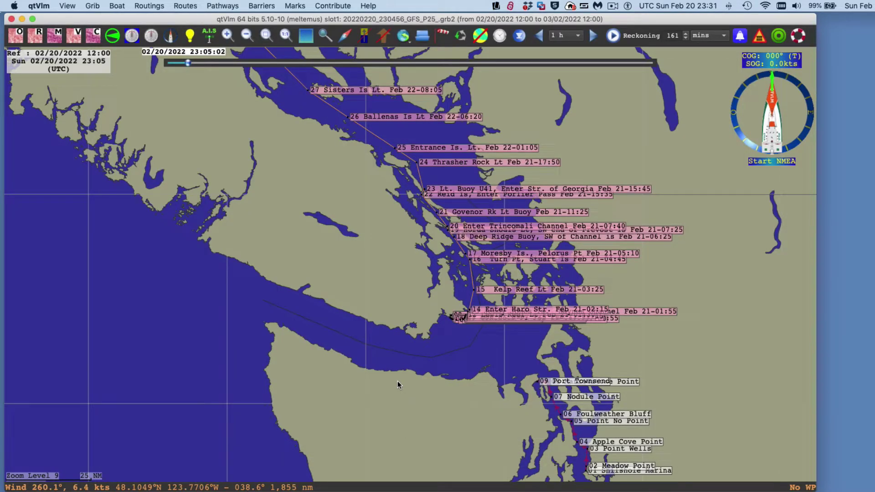
Zoom out and follow the Victoria to Ketchikan route to its northern end near Ketchikan.
scroll(275, 271, down, 3)
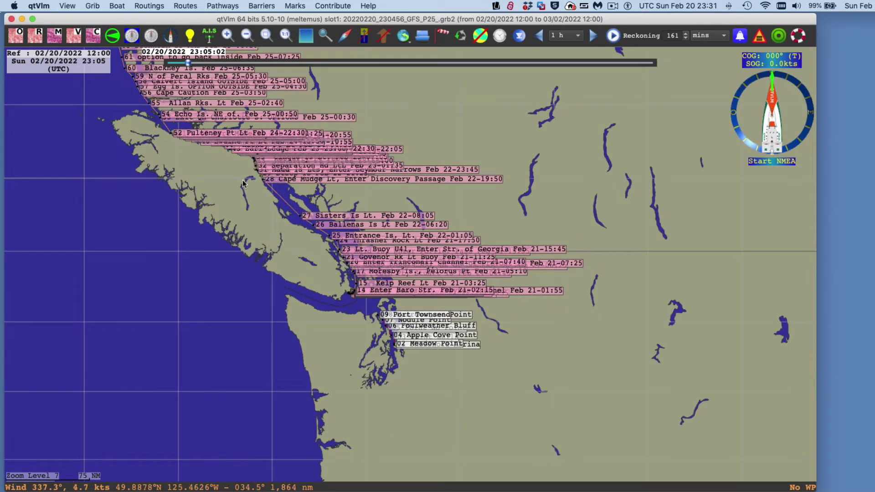
scroll(243, 184, down, 2)
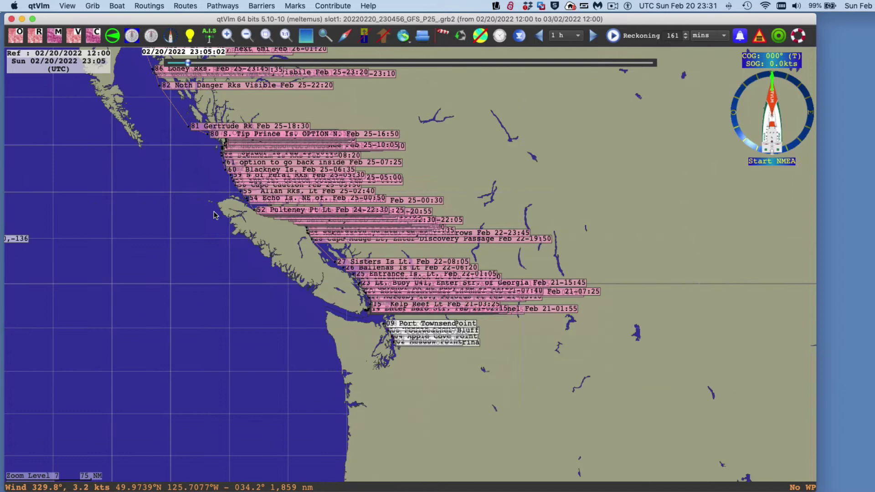
drag(226, 219, 493, 428)
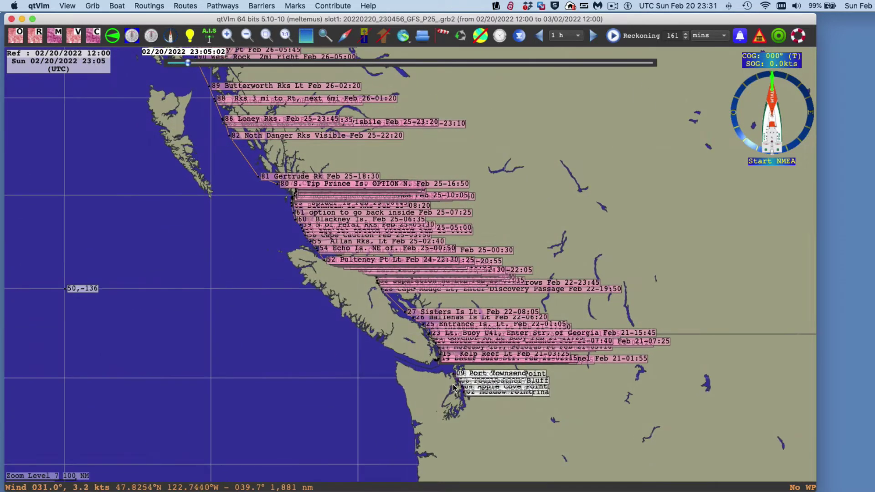
scroll(225, 302, down, 1)
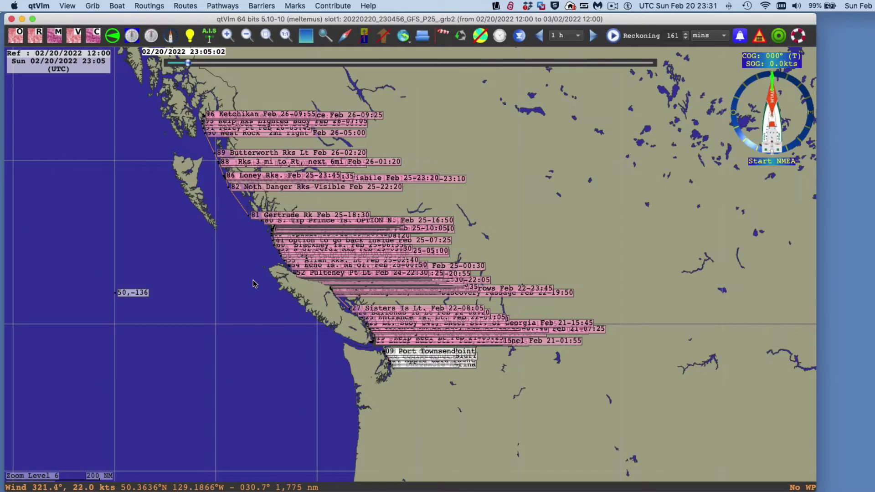
scroll(253, 280, up, 2)
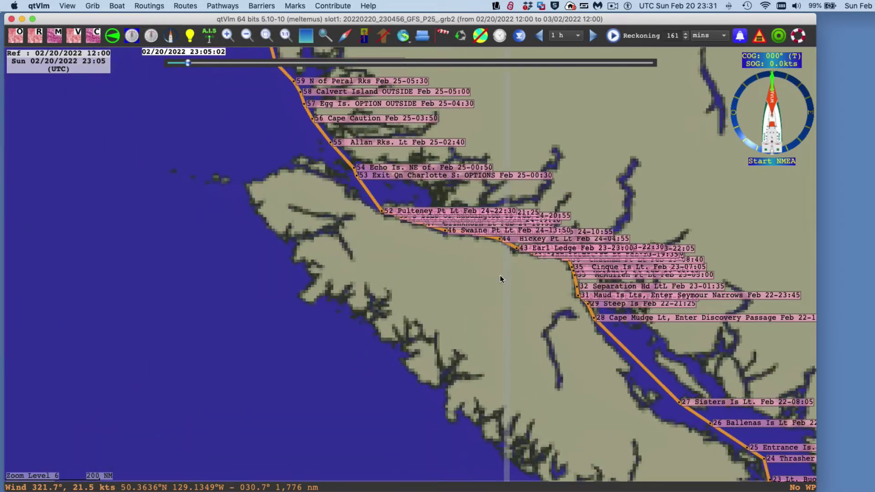
scroll(494, 288, up, 1)
scroll(364, 247, up, 2)
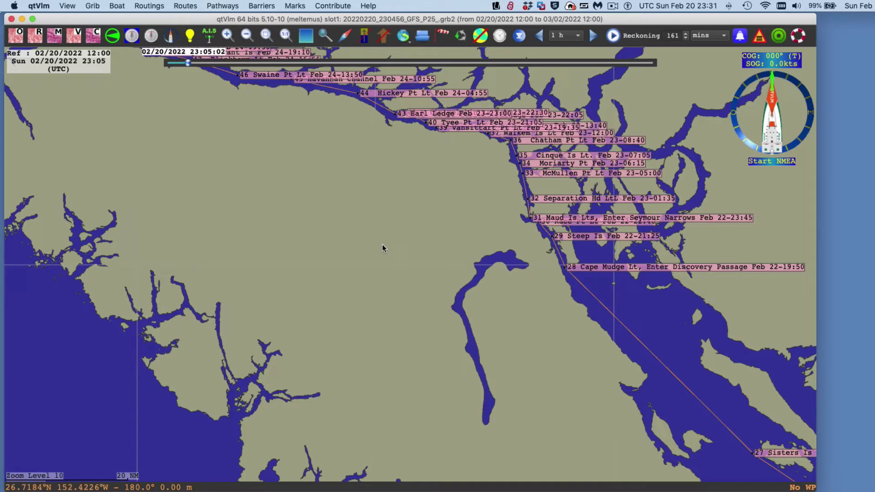
Pan back southeast to the Haro Strait–Strait of Georgia stretch up to Cape Mudge.
scroll(532, 343, down, 1)
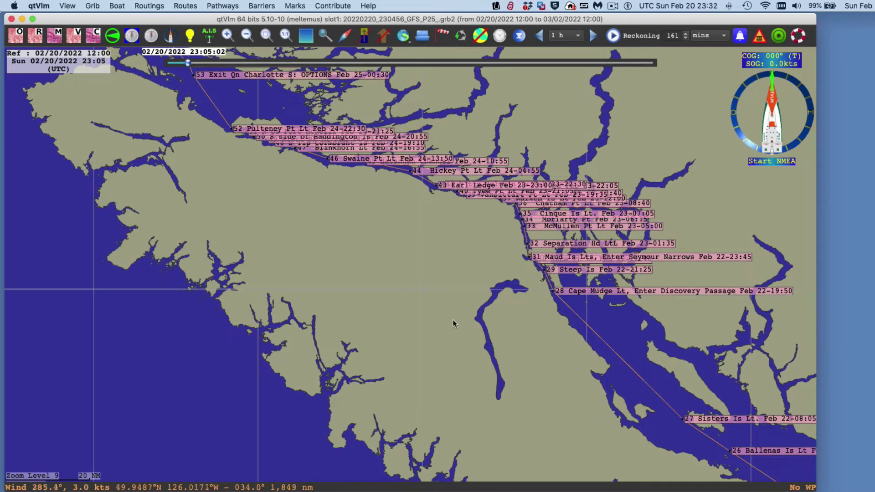
drag(567, 362, 356, 223)
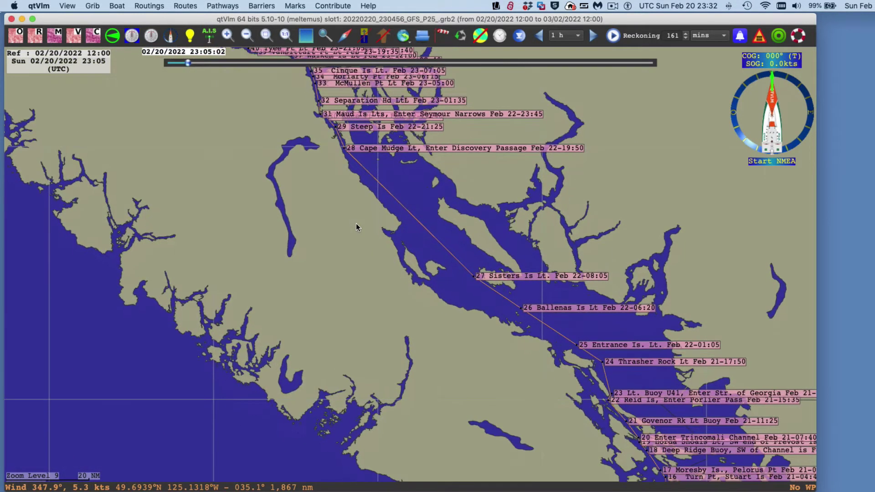
drag(439, 337, 398, 275)
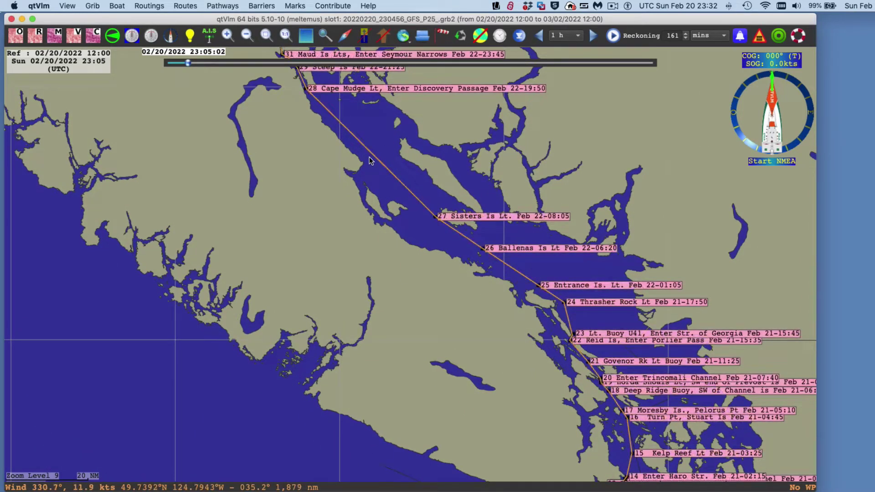
drag(348, 245, 352, 266)
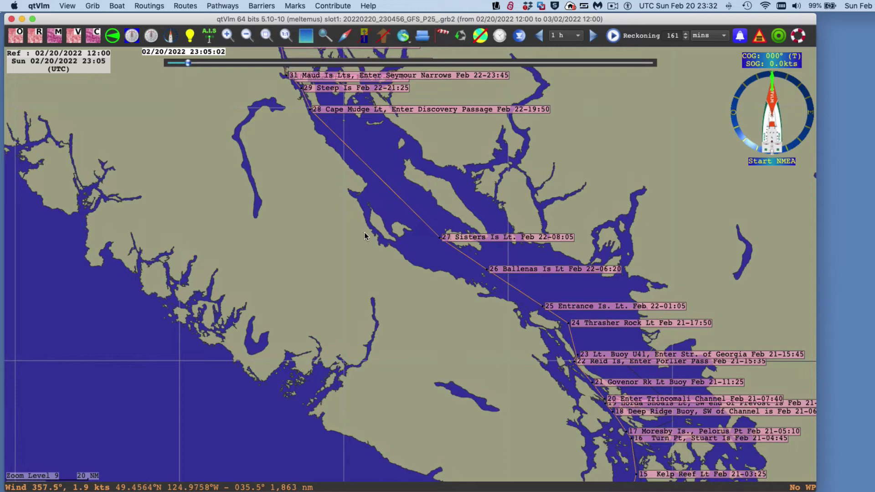
scroll(404, 262, down, 3)
scroll(404, 261, right, 3)
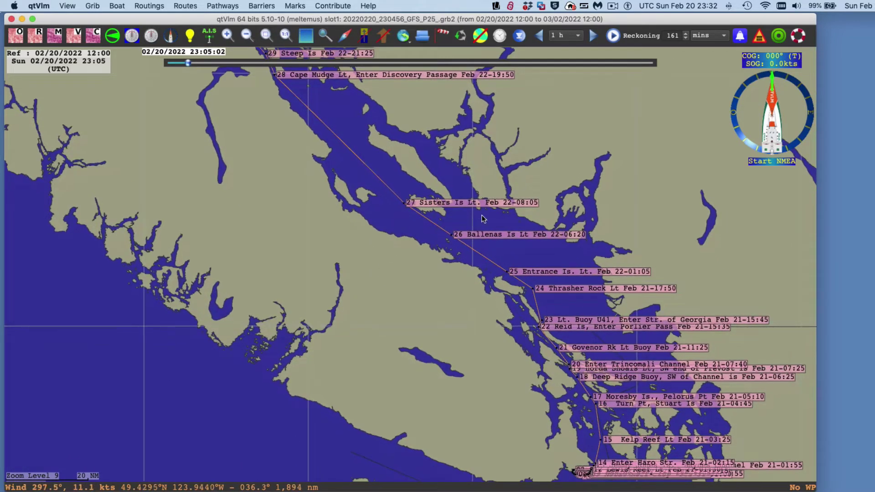
scroll(428, 321, down, 2)
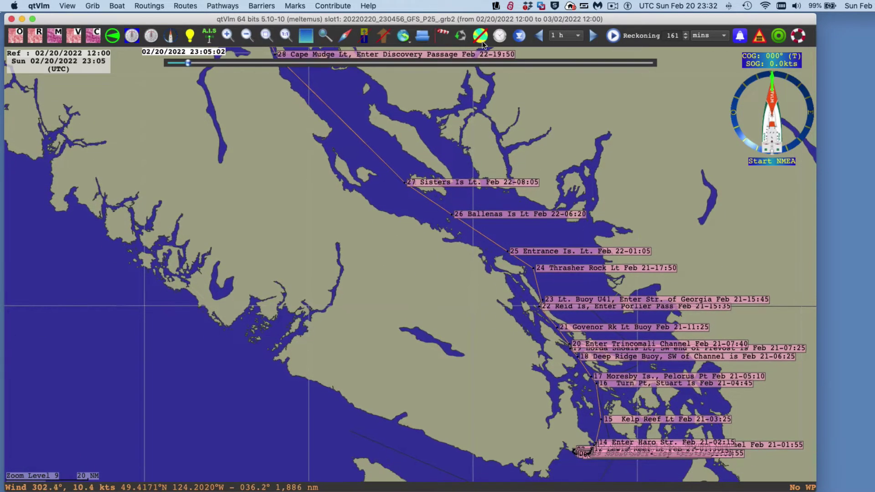
Show forecast wind barbs, then zoom out until Puget Sound and the Ketchikan route both appear.
click(480, 36)
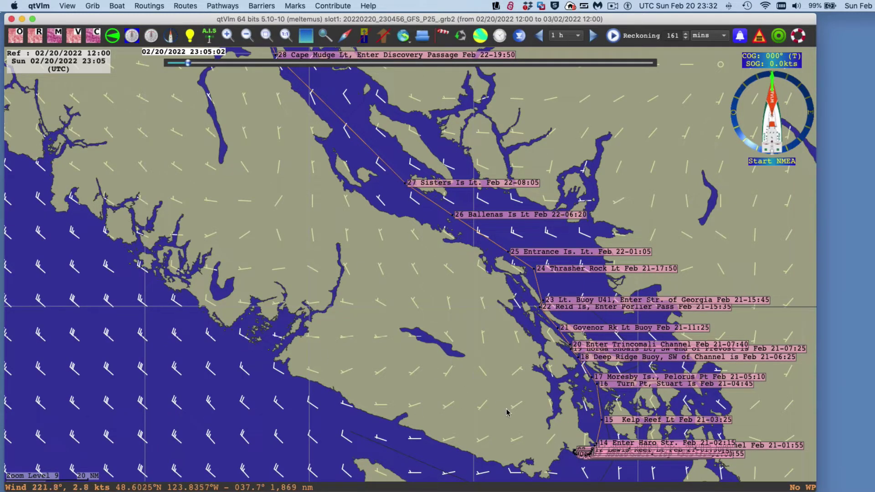
scroll(390, 311, down, 1)
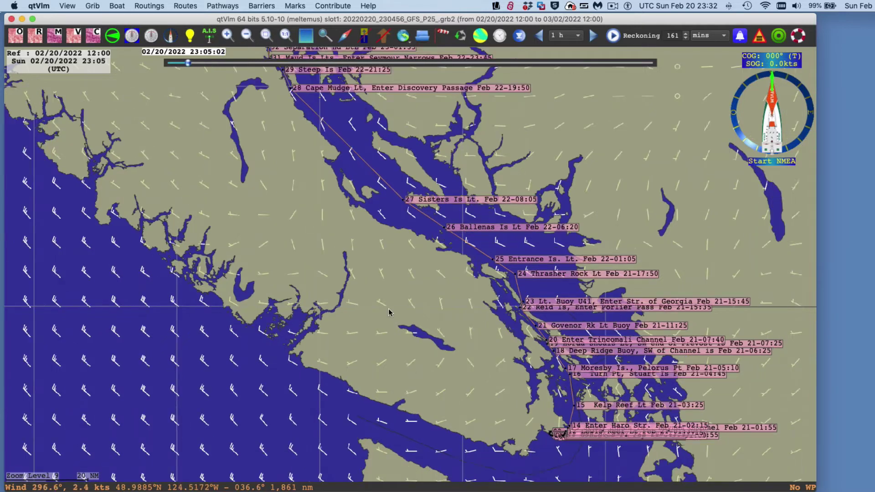
scroll(658, 273, down, 1)
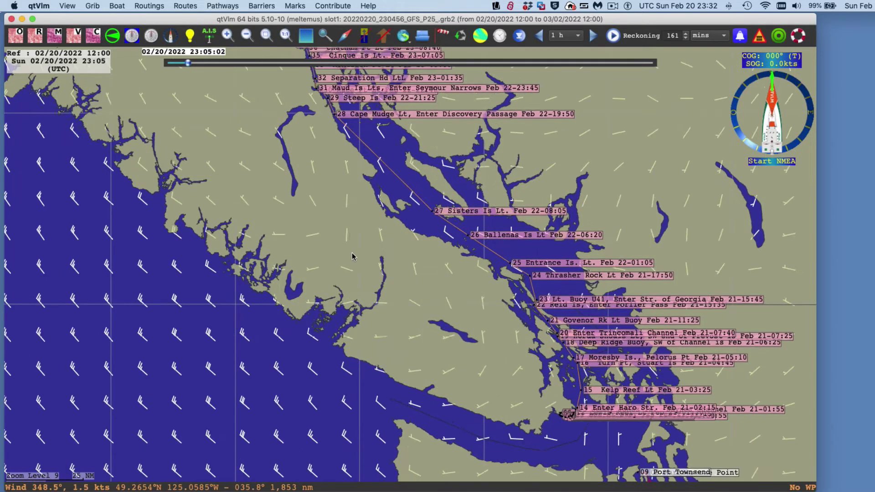
scroll(354, 258, down, 1)
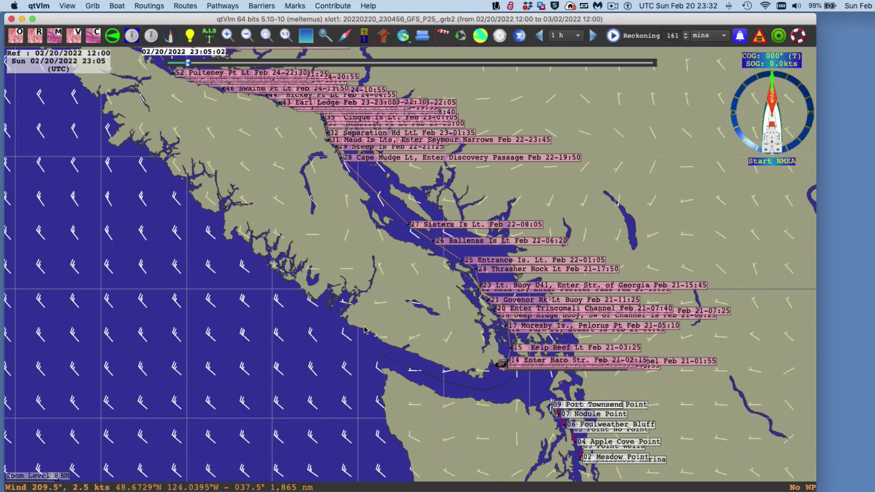
scroll(321, 241, up, 1)
scroll(321, 241, left, 1)
scroll(320, 241, down, 1)
scroll(321, 241, right, 1)
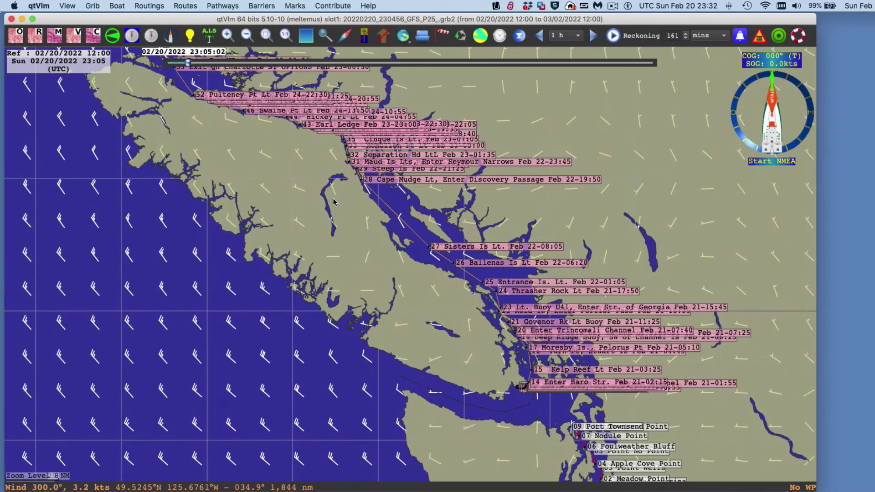
scroll(320, 199, down, 3)
scroll(320, 199, right, 2)
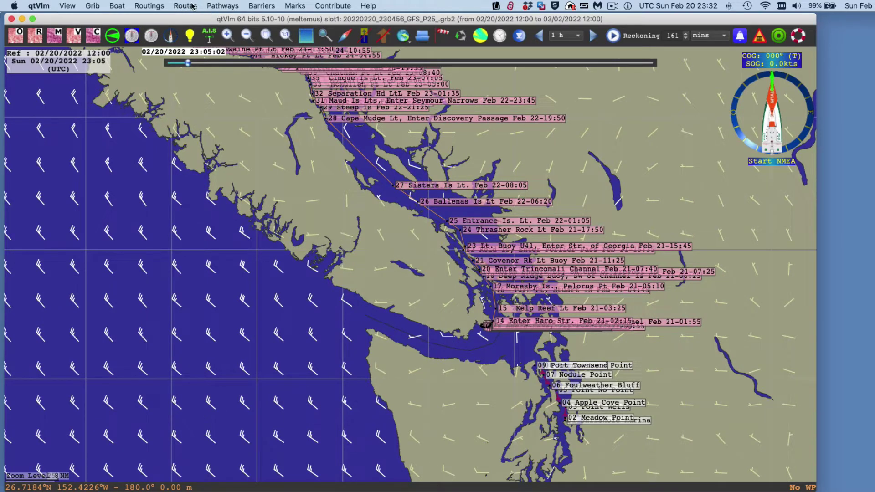
Hide the Victoria to Ketchikan Full route, recentre on Puget Sound, and switch off wind barbs.
click(218, 6)
mouse_move(186, 6)
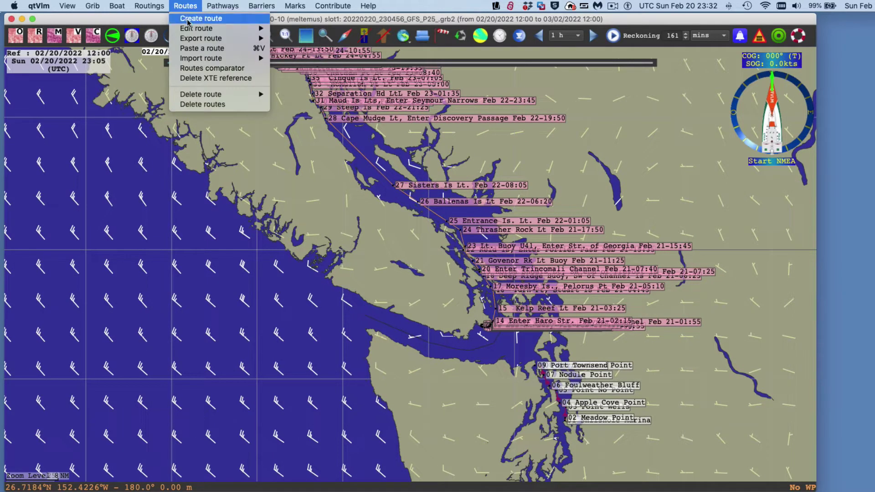
mouse_move(192, 32)
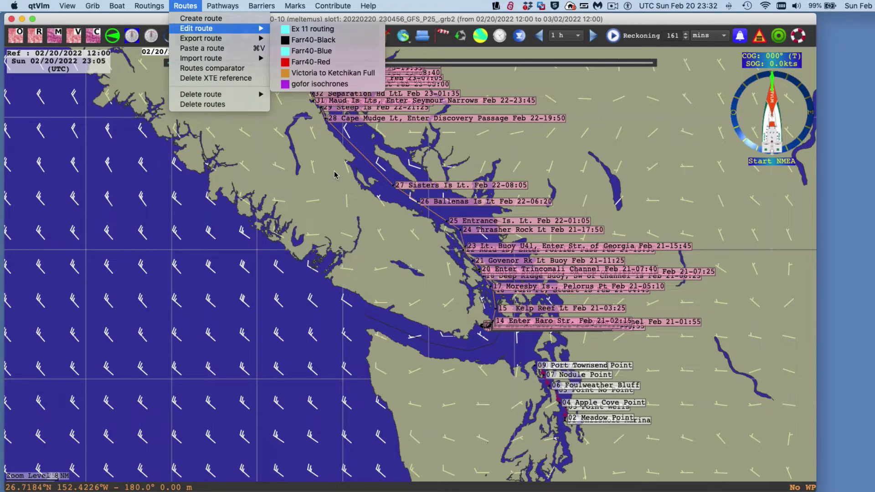
click(320, 74)
right_click(357, 154)
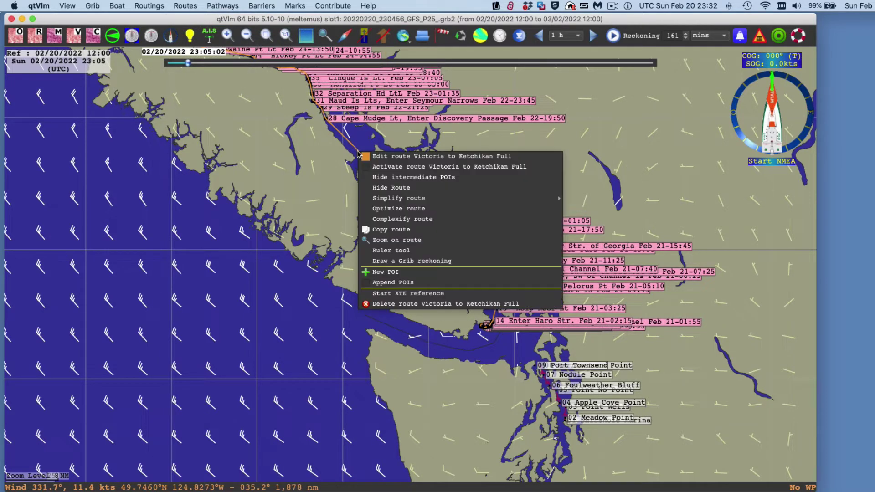
click(407, 188)
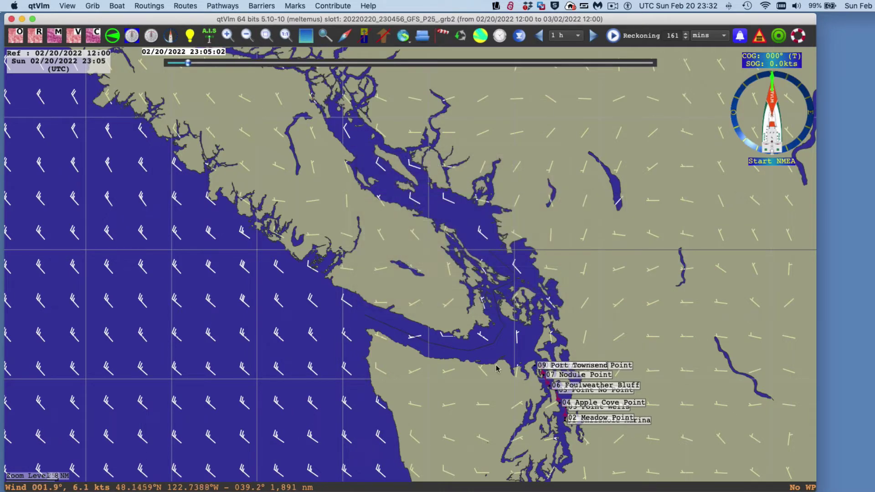
drag(407, 188, 315, 61)
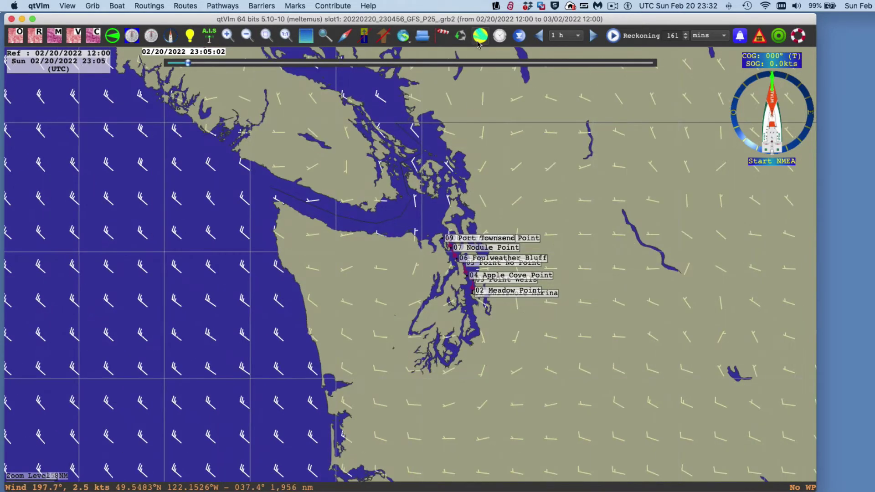
click(481, 35)
Zoom into Puget Sound and centre the chart on the Seattle to Port Townsend pathway.
scroll(440, 292, up, 3)
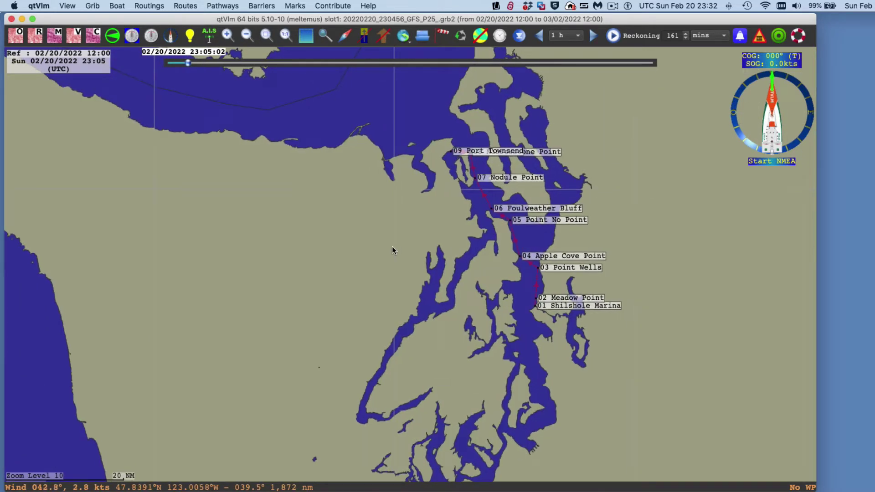
drag(407, 226, 373, 209)
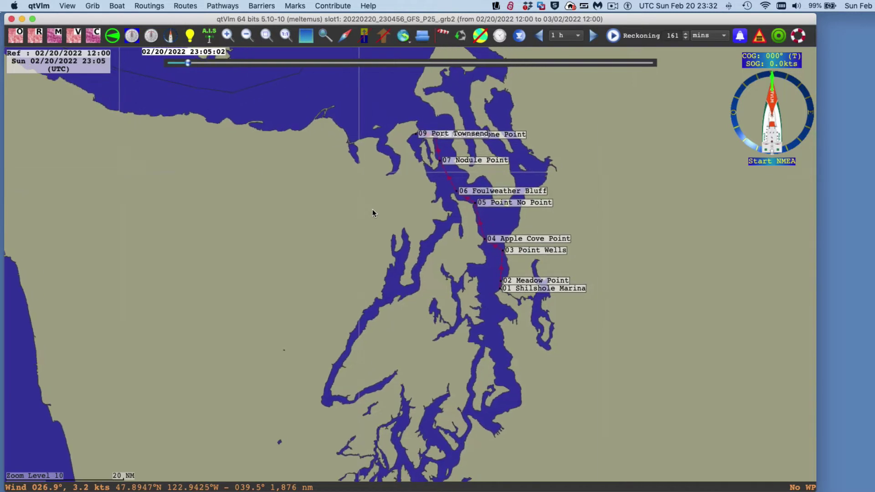
scroll(363, 209, up, 2)
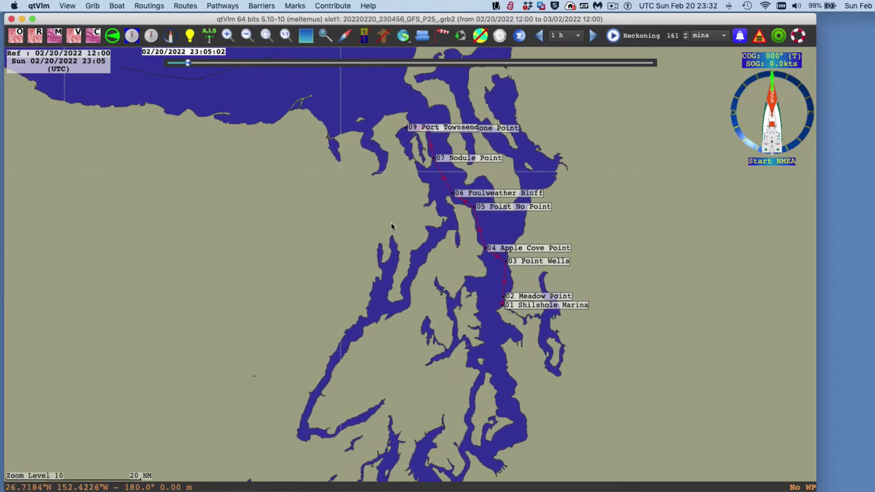
Open the pathway's parameters, showing fixed start 07/04/2022 10:00:00 from the 1st mark.
right_click(448, 185)
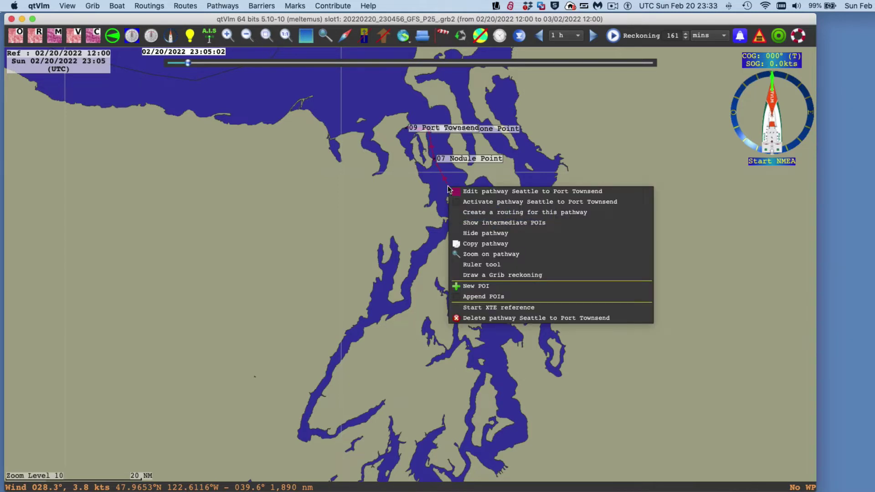
click(382, 191)
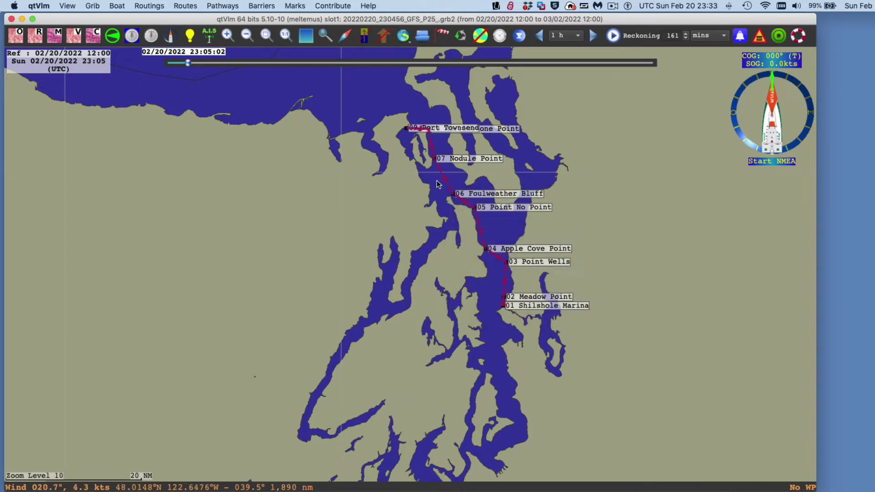
mouse_move(442, 176)
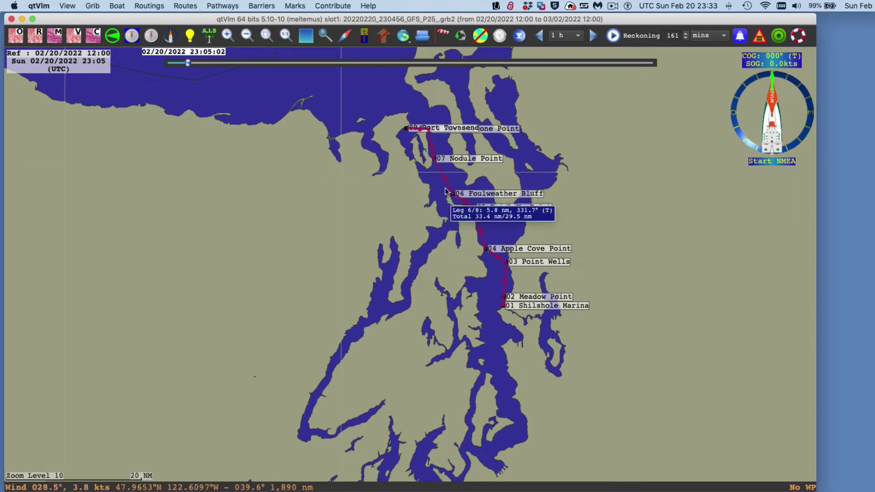
right_click(449, 188)
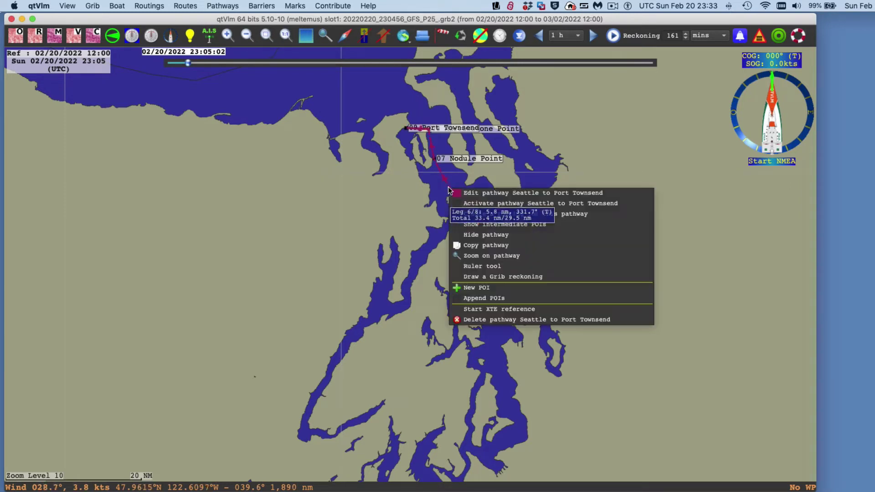
click(509, 195)
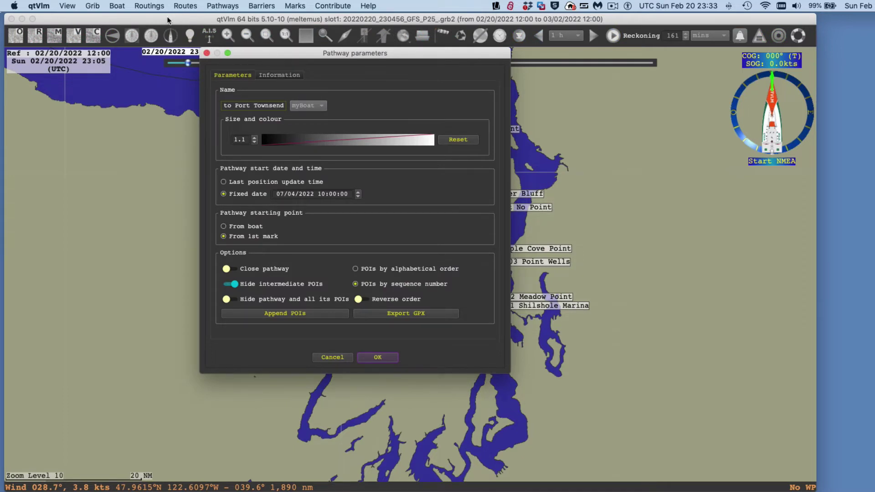
Export the pathway as Seattle to Port Townsend.qpar, replacing the existing file.
click(206, 54)
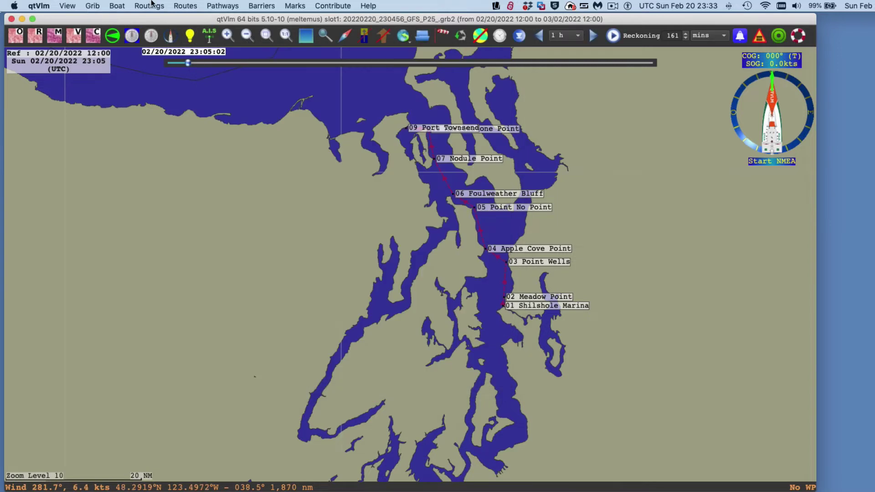
click(219, 5)
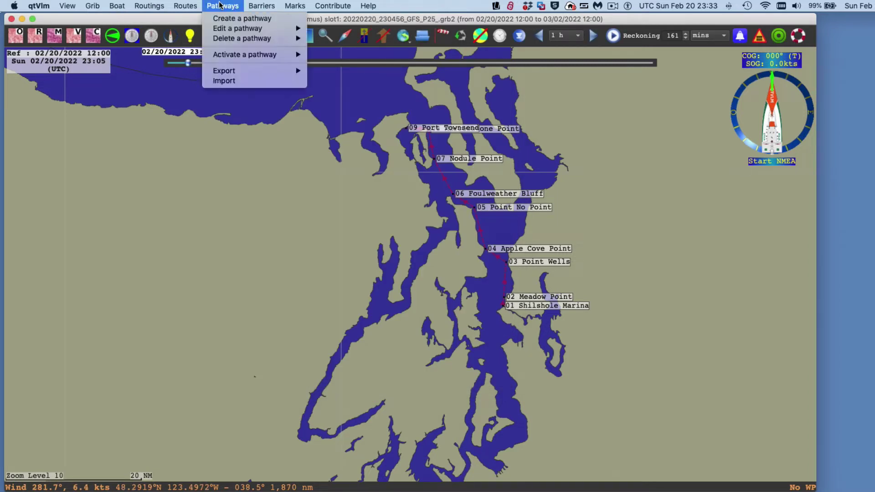
mouse_move(233, 70)
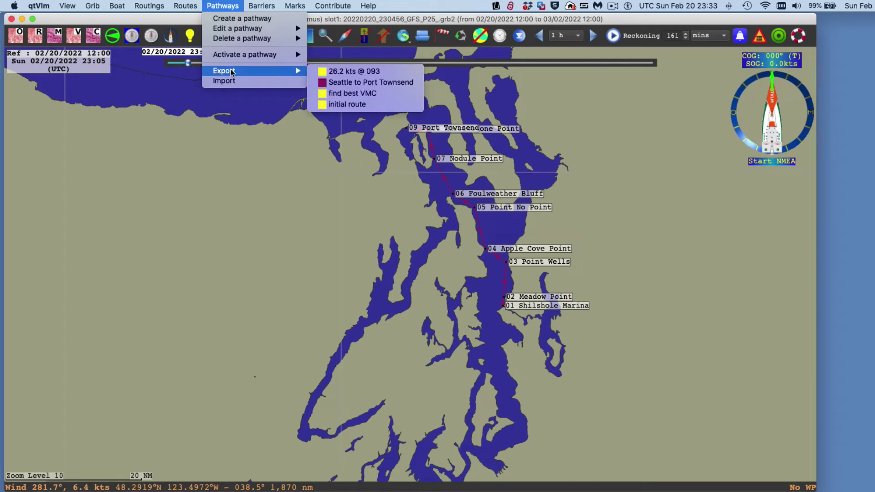
click(359, 84)
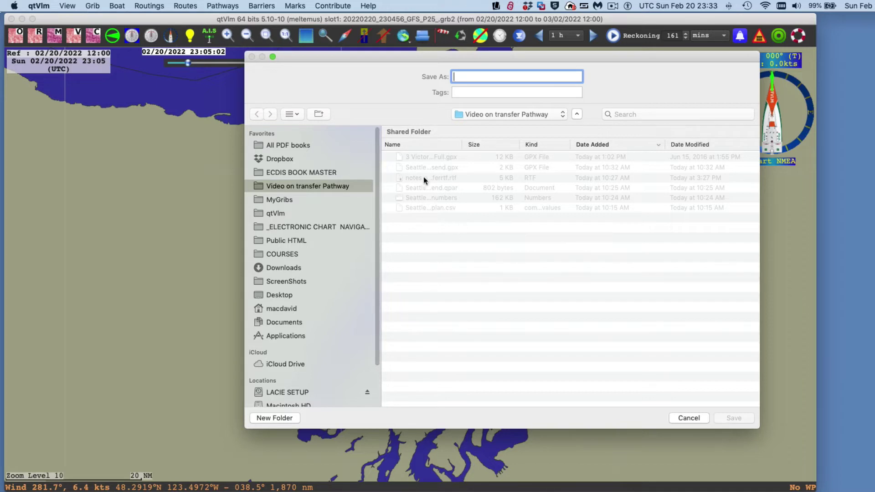
click(447, 186)
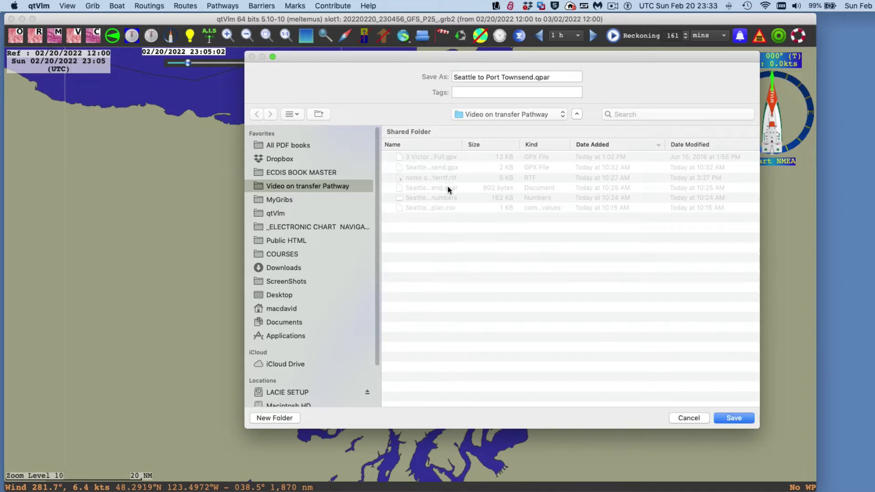
click(560, 76)
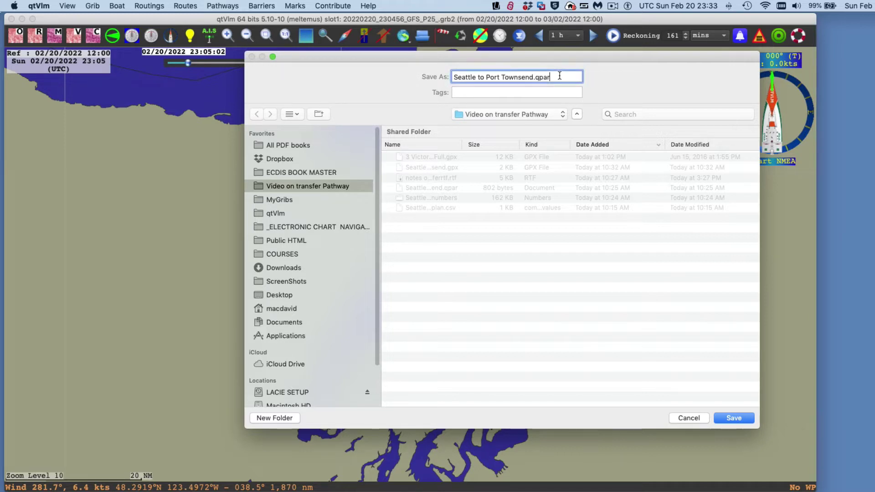
click(730, 415)
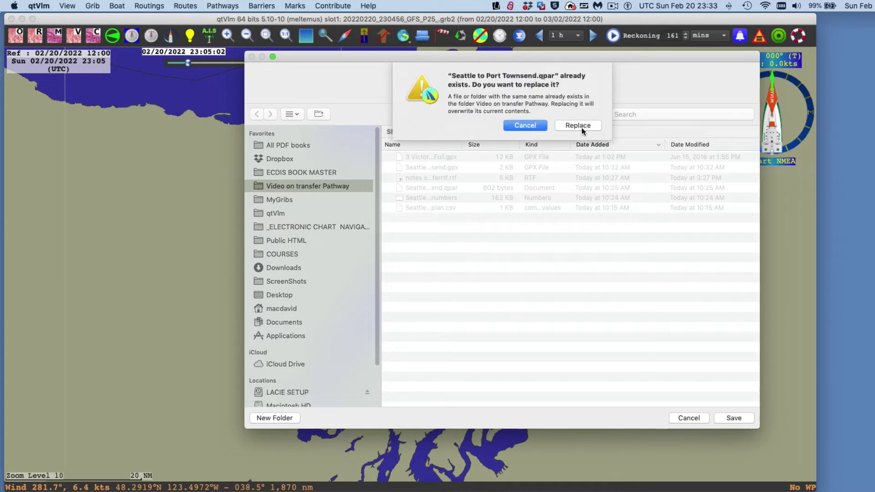
click(581, 127)
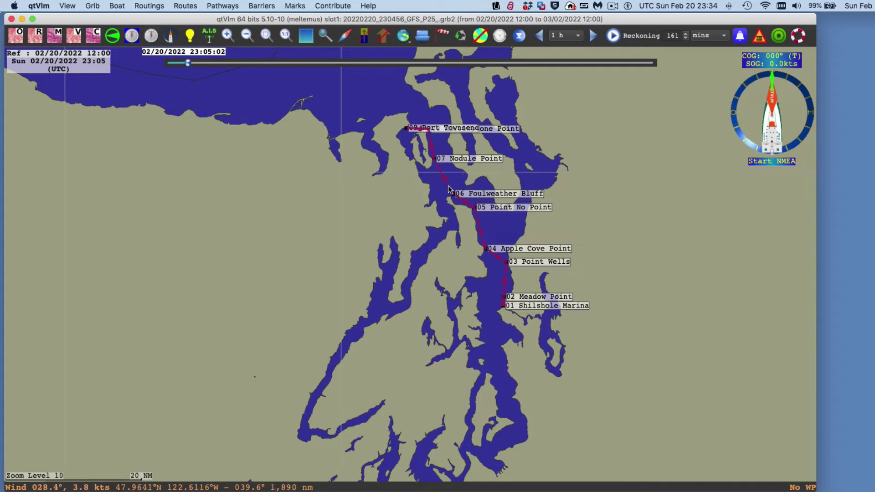
Open the Seattle to Port Townsend pathway settings, try editing the name, and close without saving.
drag(601, 187, 576, 191)
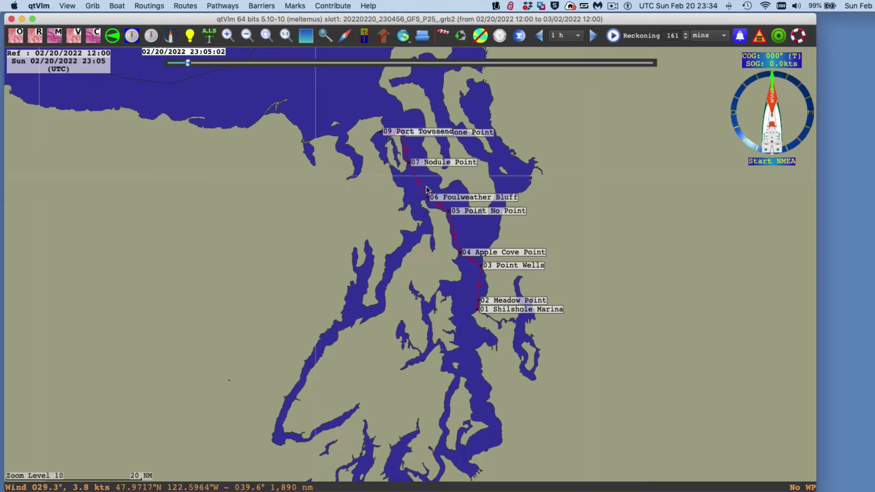
click(184, 6)
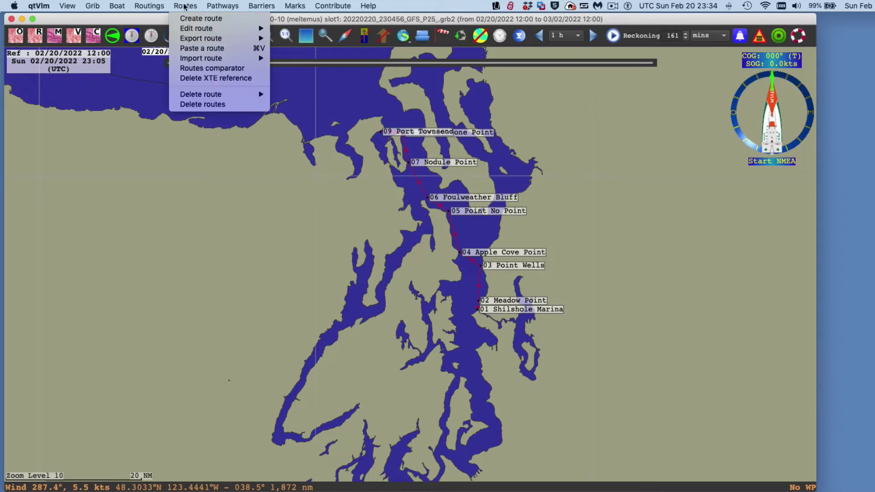
mouse_move(199, 29)
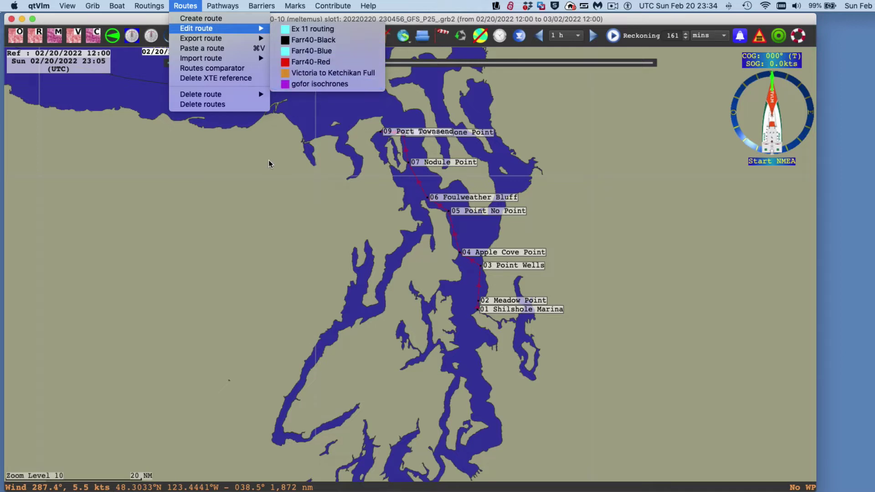
click(250, 160)
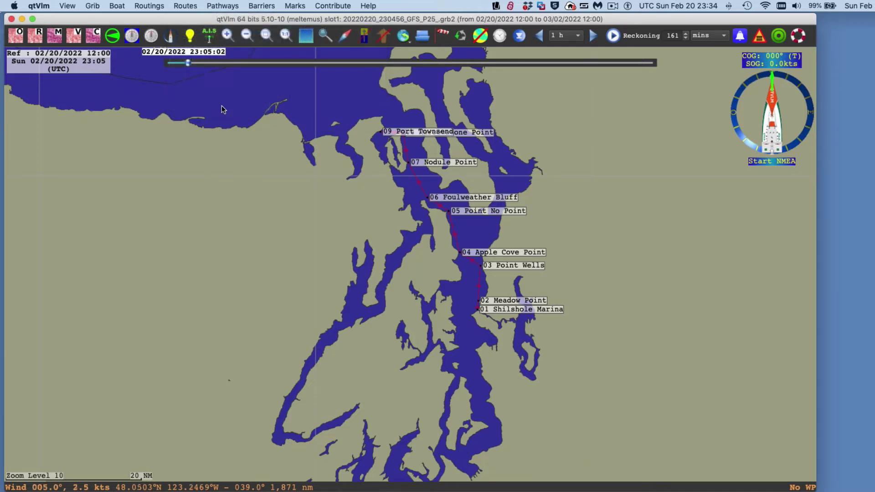
click(223, 6)
mouse_move(230, 28)
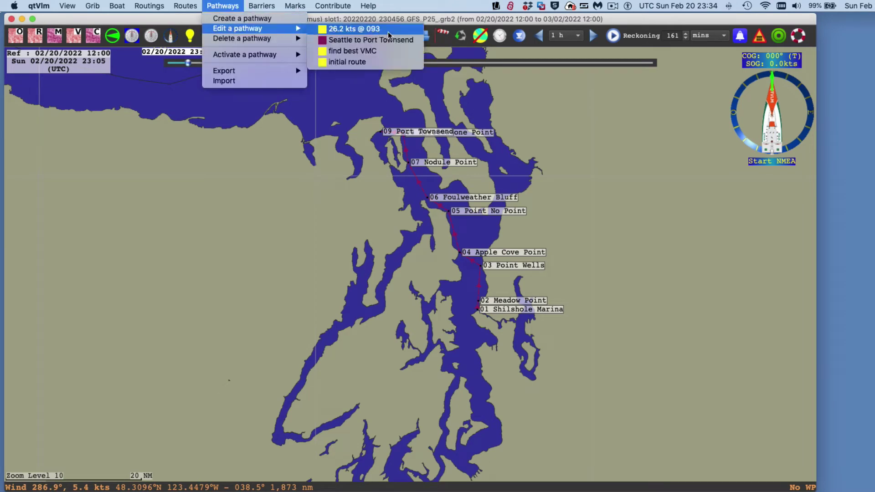
click(404, 41)
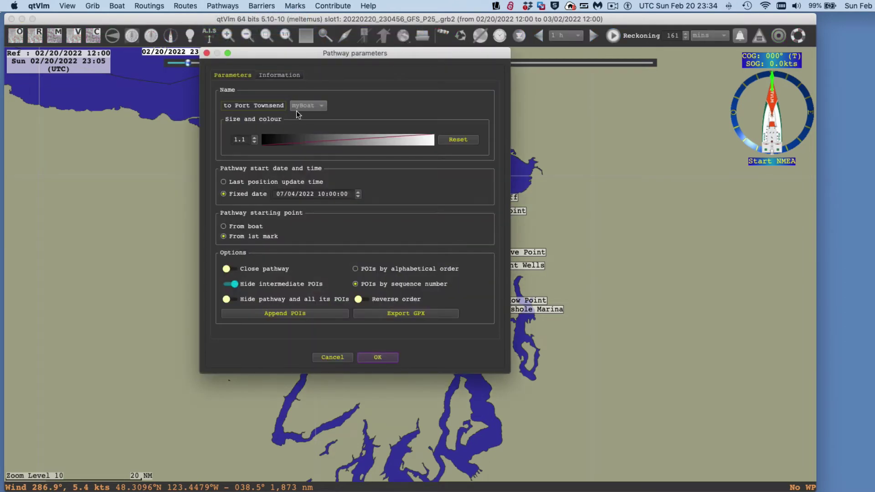
drag(222, 105, 265, 104)
triple_click(264, 103)
text(d)
click(332, 358)
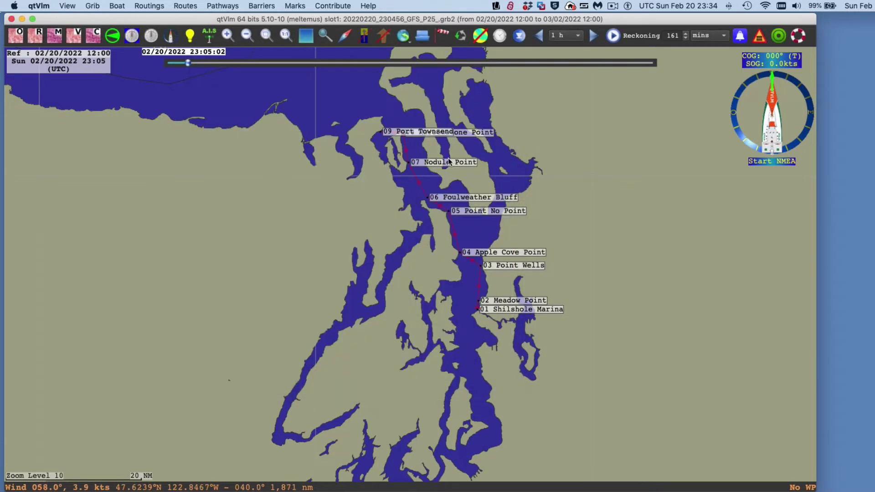
Rename the pathway to 'Seattle to Port Townsend-ddd' and confirm.
right_click(415, 179)
click(435, 184)
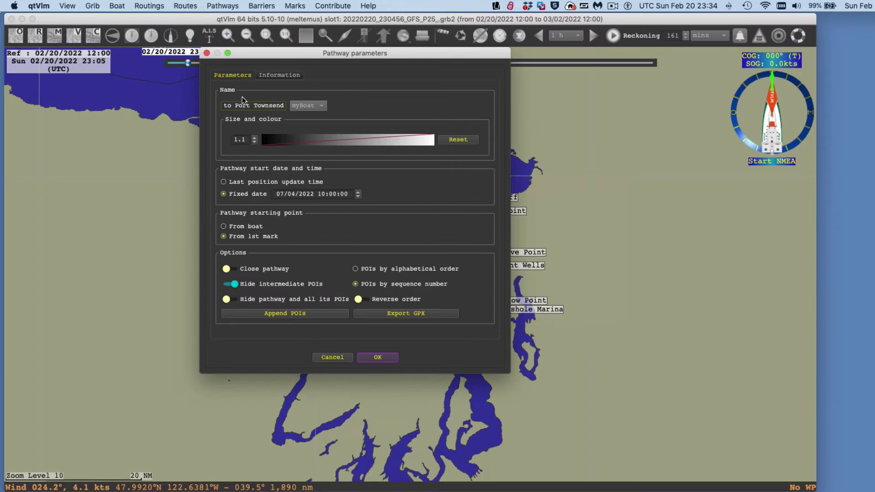
drag(257, 106, 312, 109)
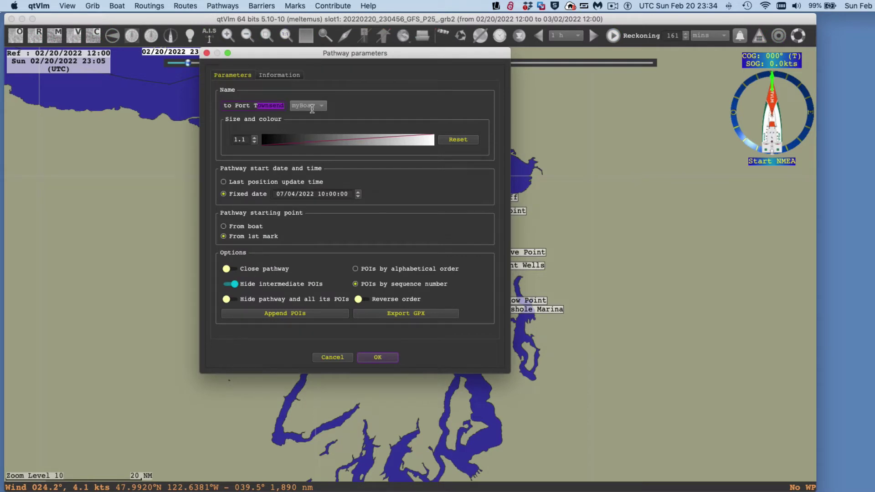
click(283, 102)
text(-ddd)
click(383, 356)
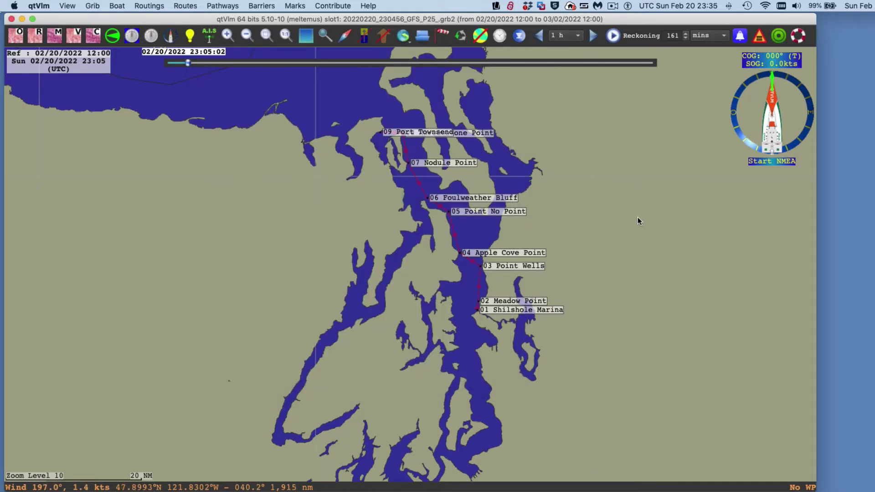
Import Seattle to Port Townsend.qpar from the Video on transfer Pathway folder.
click(219, 6)
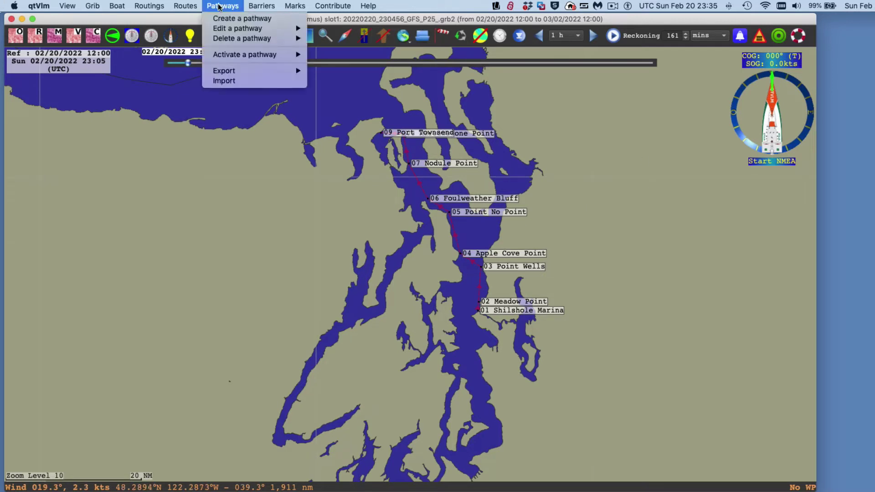
click(233, 81)
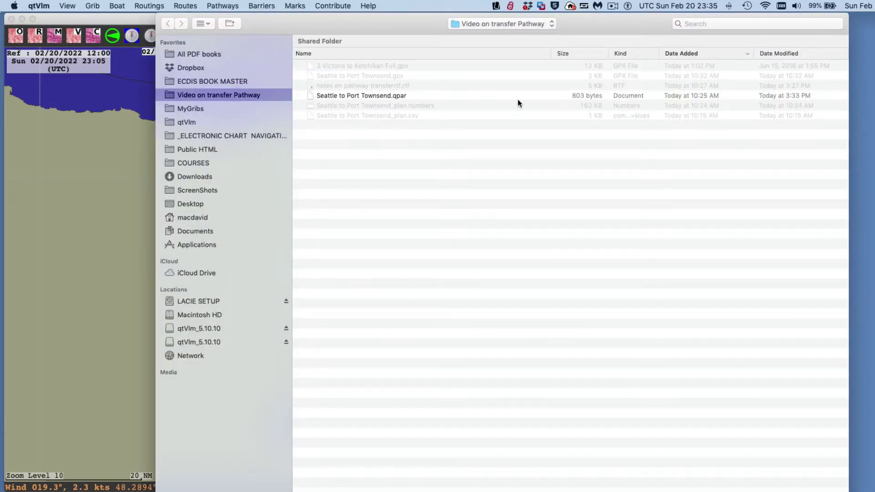
click(414, 96)
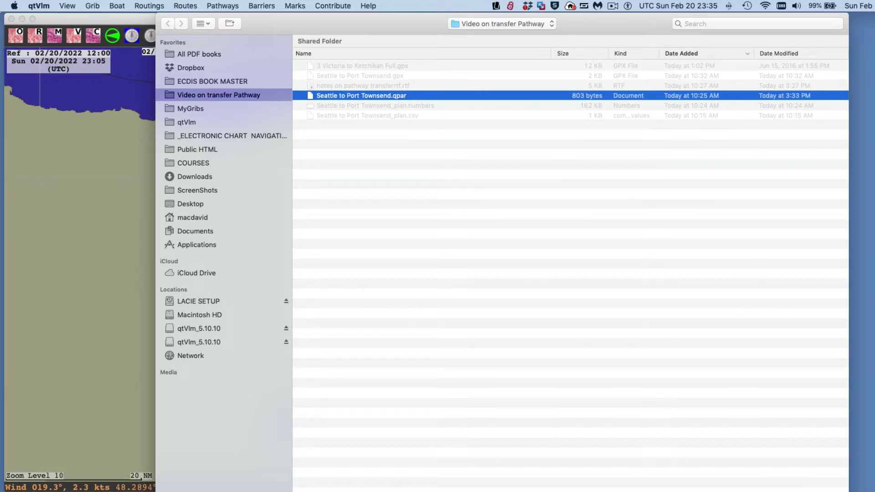
key(Return)
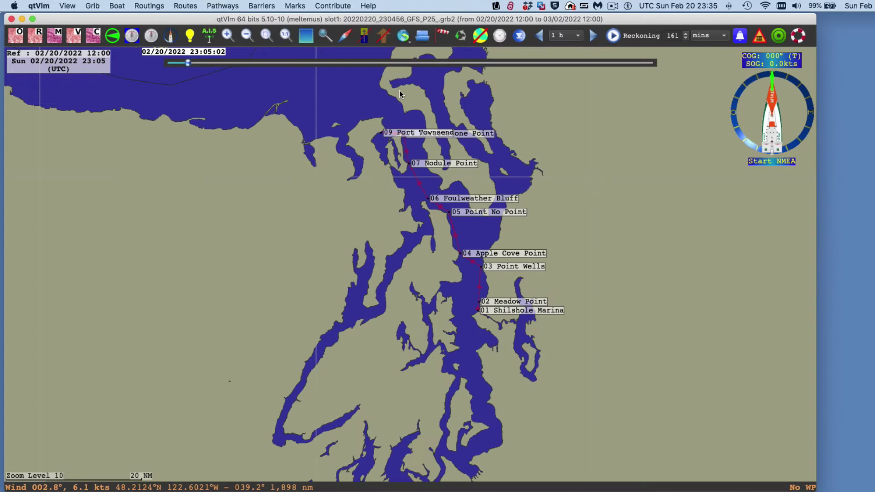
Check the pathway list, then delete the duplicate 'Seattle to Port Townsend-ddd' pathway.
click(224, 6)
mouse_move(233, 29)
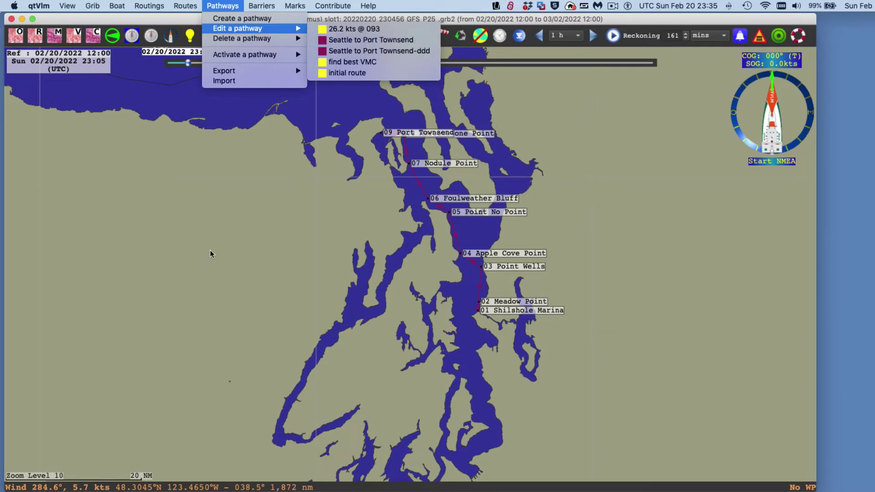
click(207, 155)
click(222, 5)
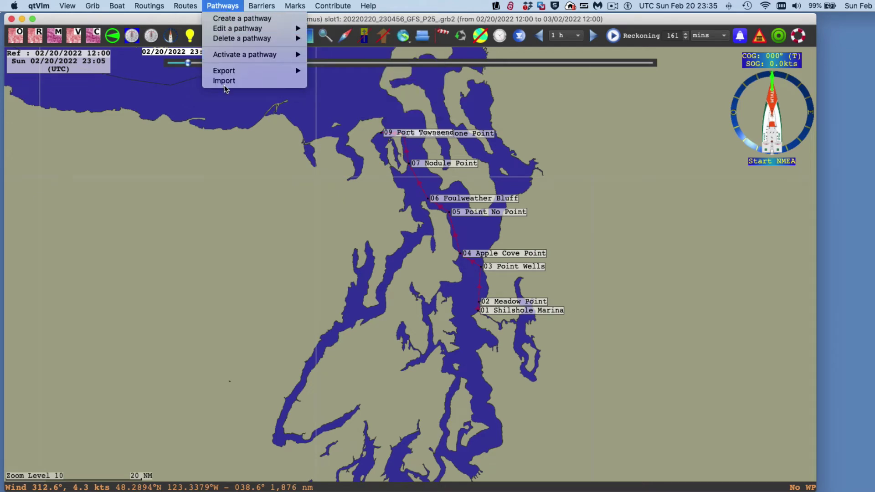
mouse_move(226, 69)
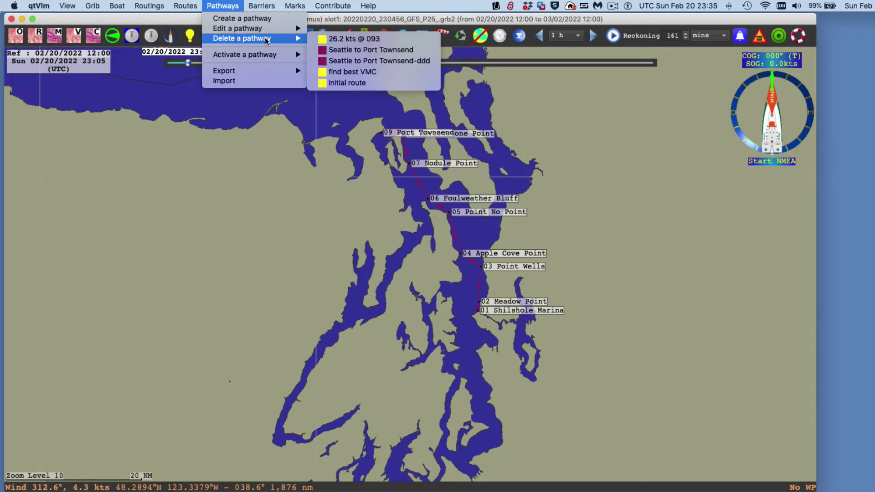
click(364, 61)
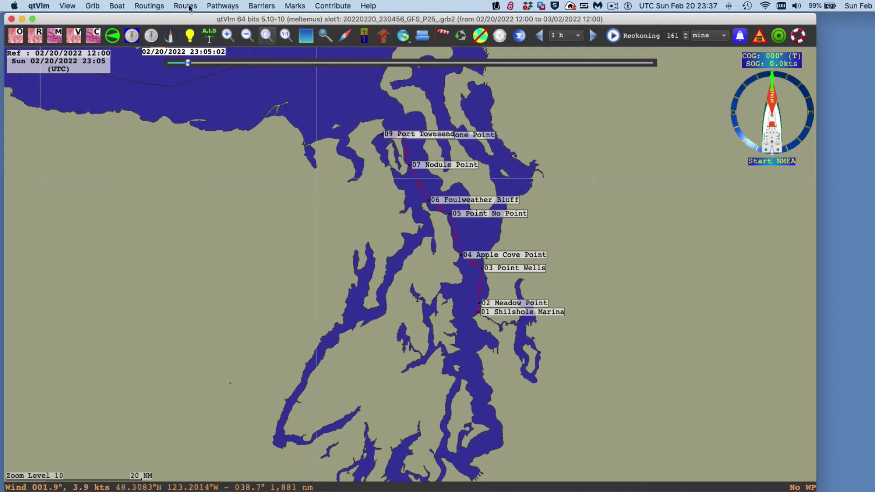
Open the Seattle to Port Townsend pathway's Information leg table, widened to show Time and ETA.
click(223, 6)
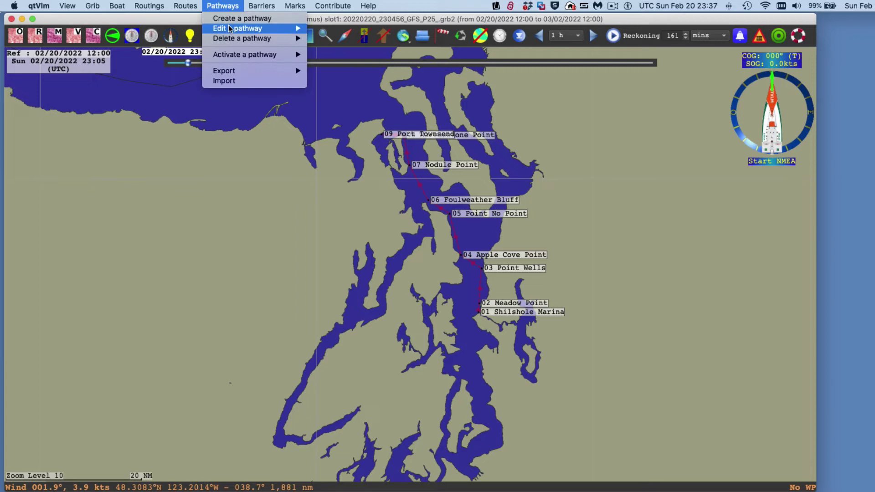
mouse_move(229, 28)
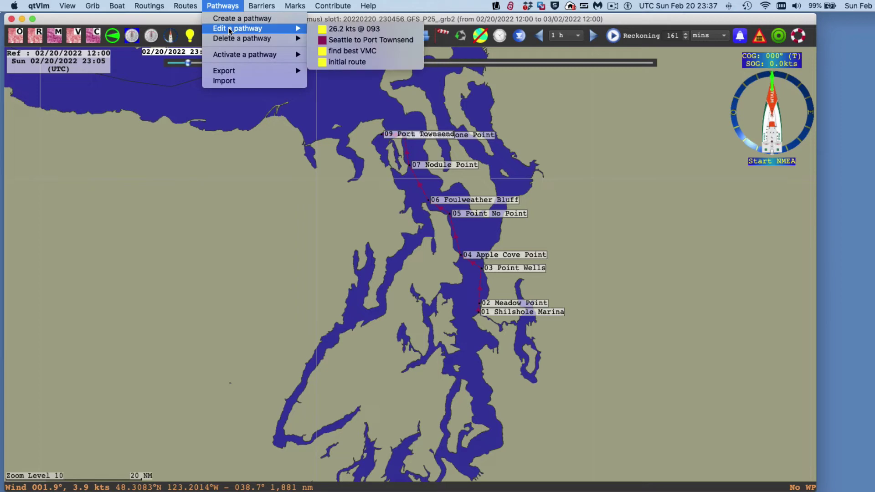
click(357, 40)
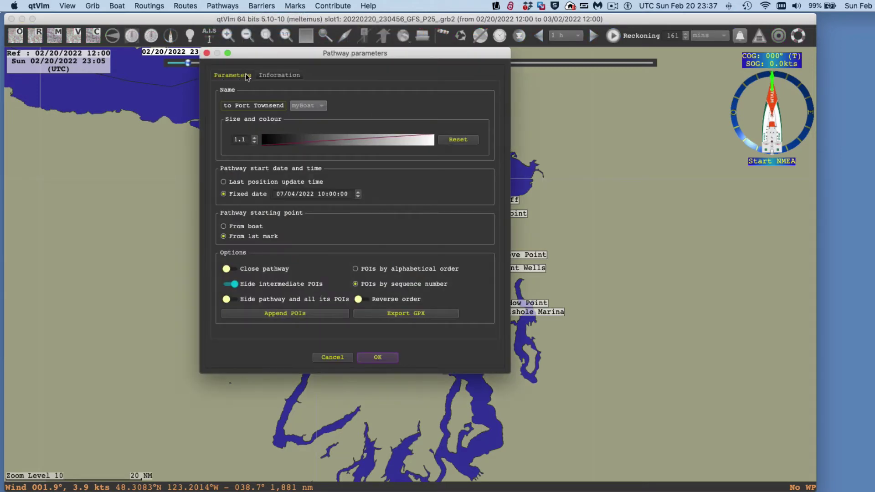
click(284, 78)
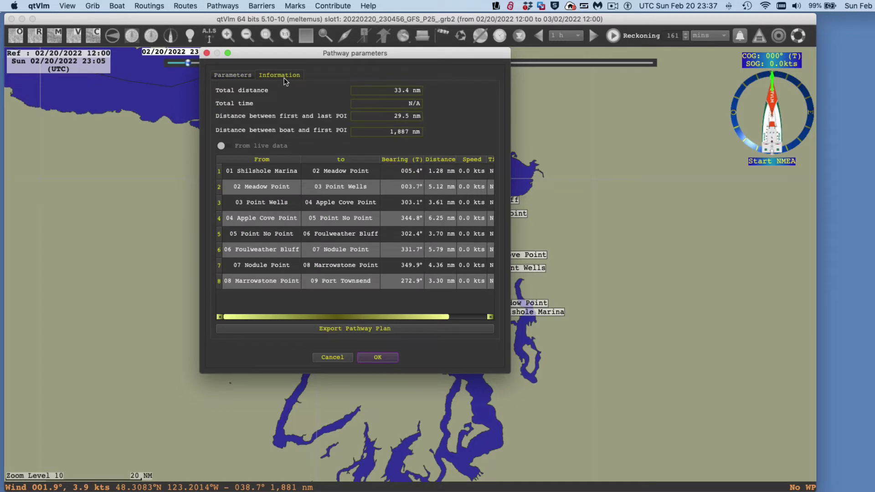
drag(507, 371, 783, 373)
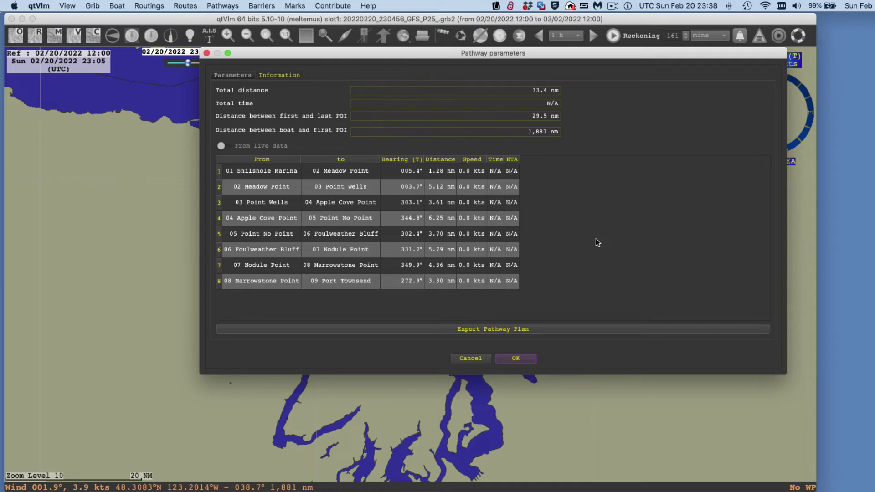
click(462, 173)
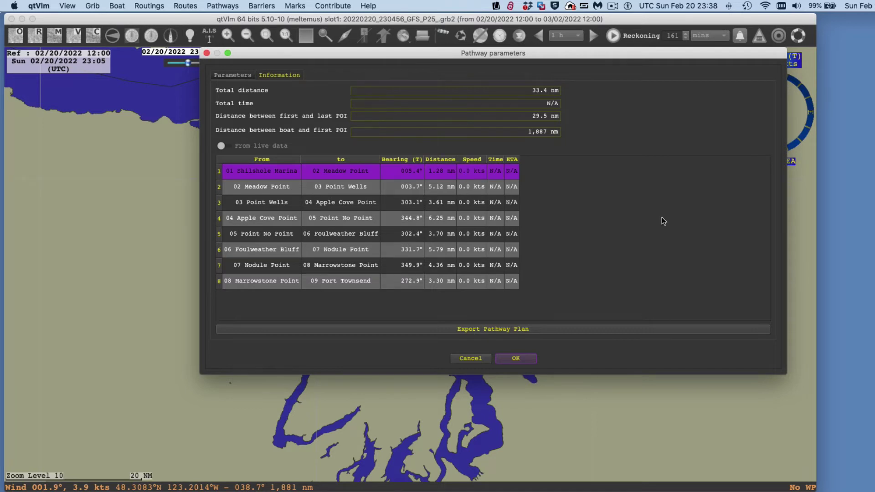
Set the speed of legs 1 to 5 to 6 kts.
click(465, 186)
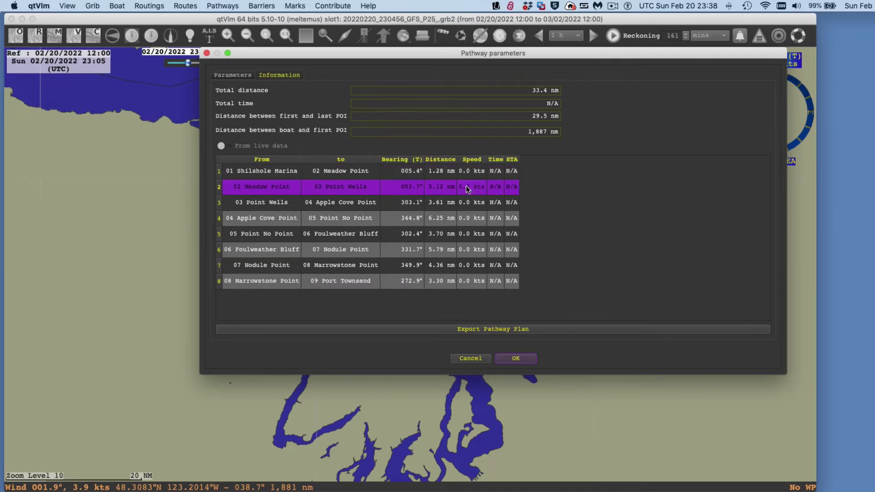
click(469, 172)
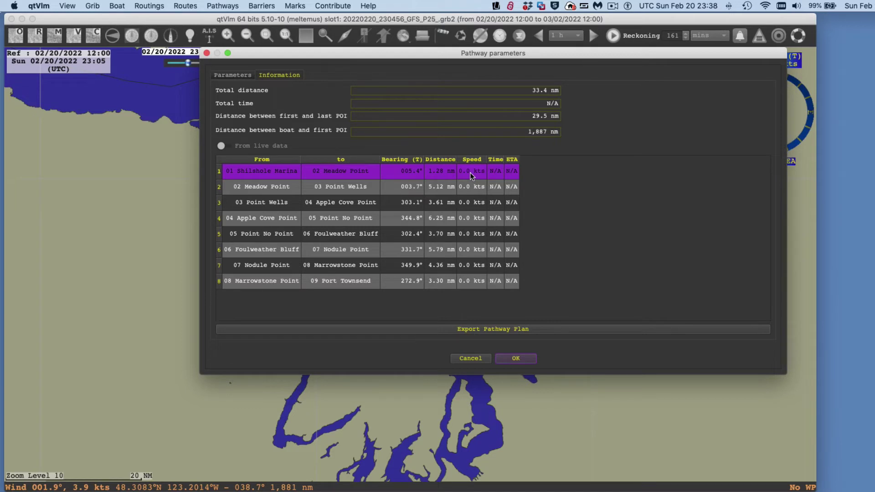
text(6)
click(469, 182)
text(6)
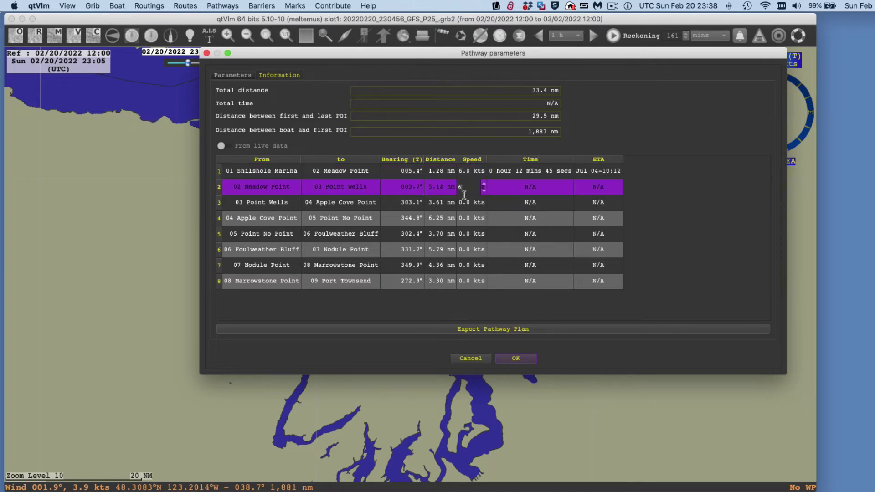
click(464, 208)
text(6)
click(463, 220)
text(6)
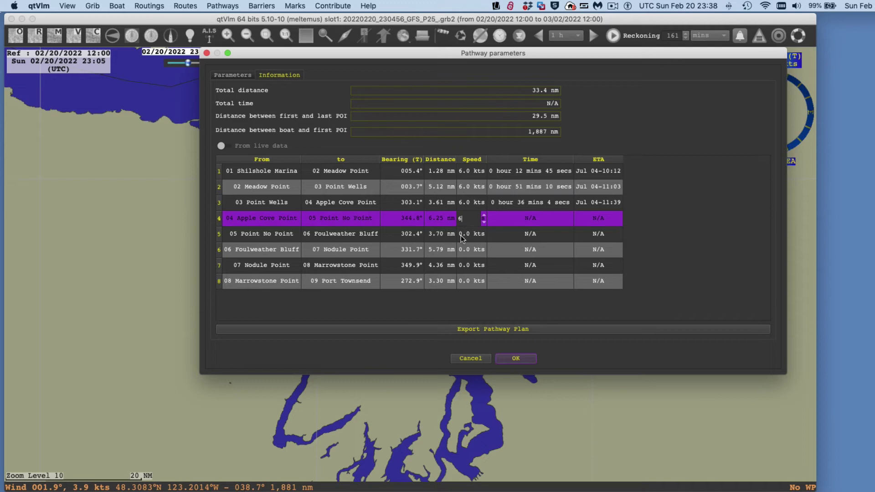
click(465, 234)
text(6)
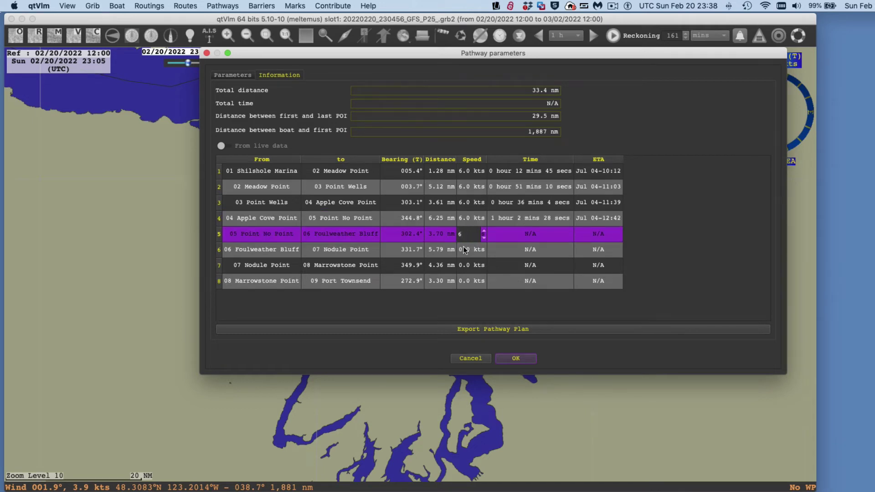
Set legs 6, 7 and 8 to 7, 7.6 and 4 kts.
click(462, 249)
text(7)
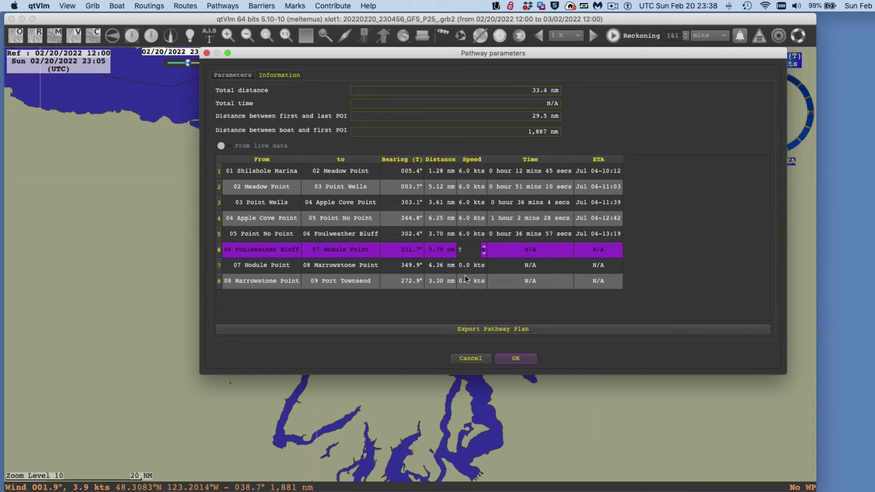
click(465, 267)
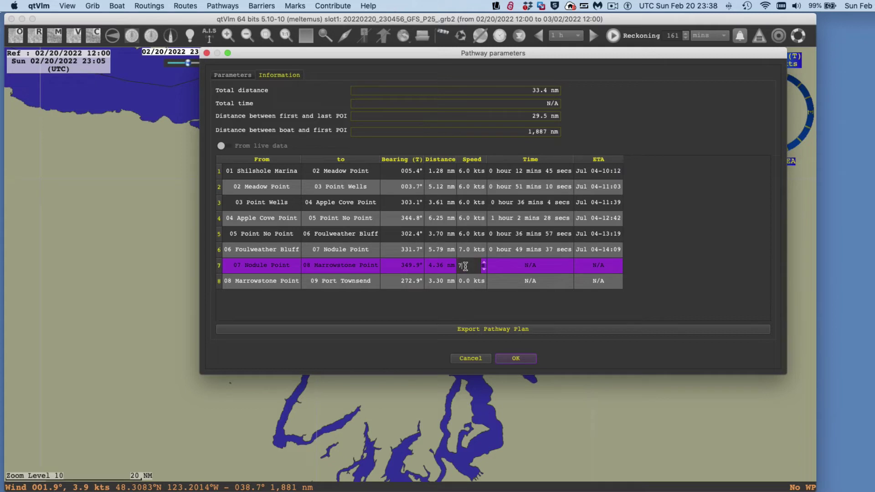
text(7.6)
click(469, 280)
text(4)
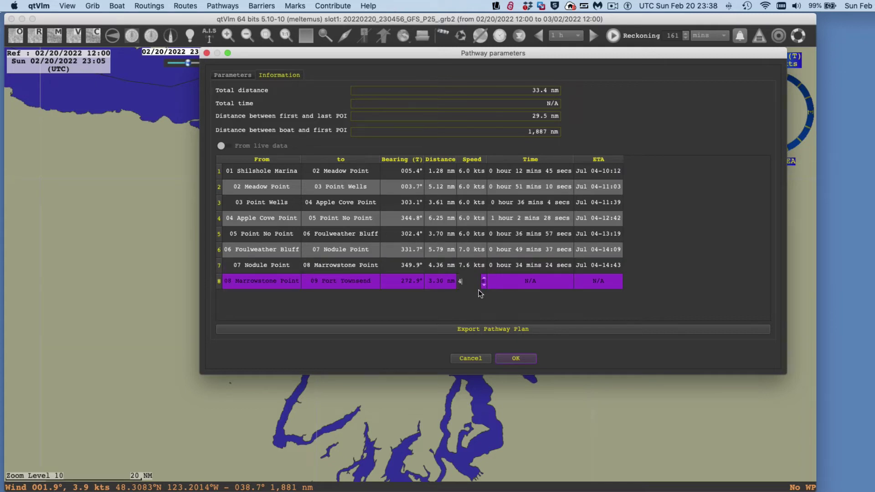
click(481, 297)
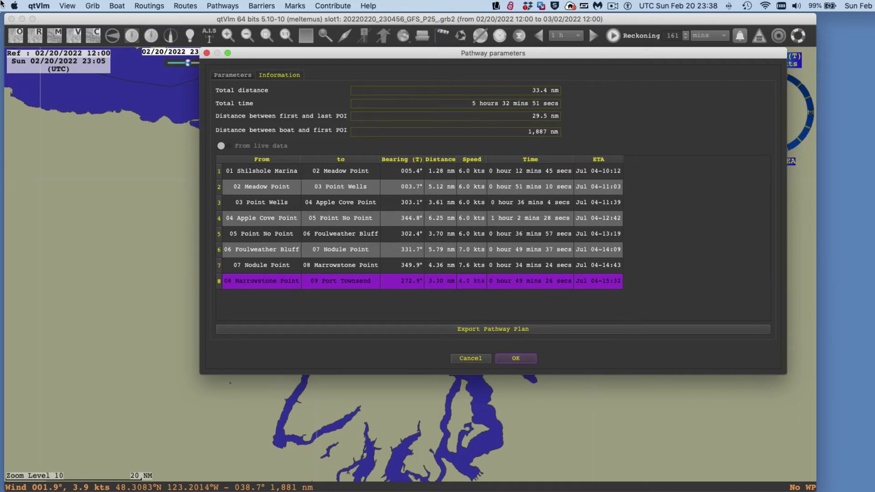
Turn off Hide intermediate POIs in Parameters, then return to the Information leg table.
click(237, 76)
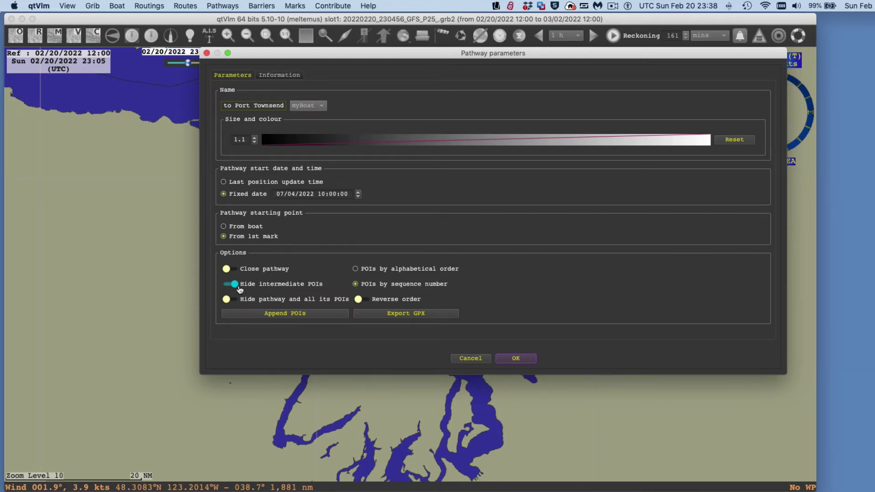
click(263, 285)
click(285, 75)
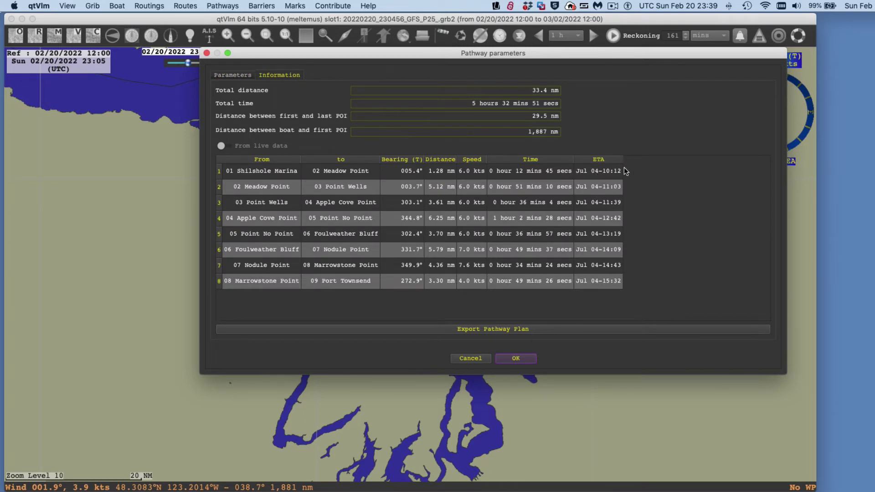
Begin exporting the plan as Seattle to Port Townsend_plan.csv, then cancel rather than overwrite.
click(503, 331)
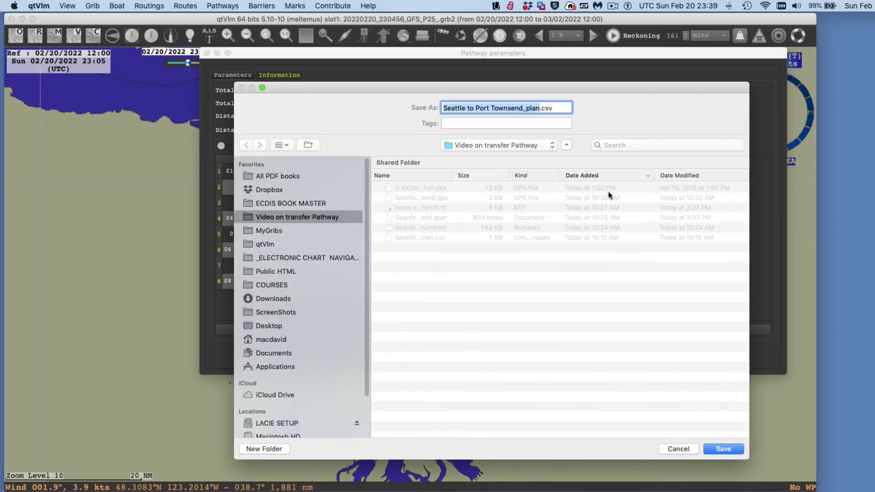
click(724, 449)
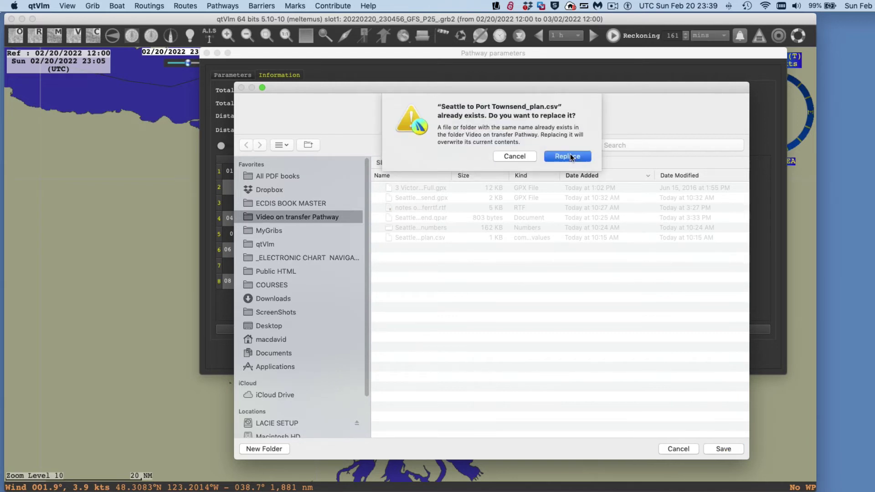
click(513, 153)
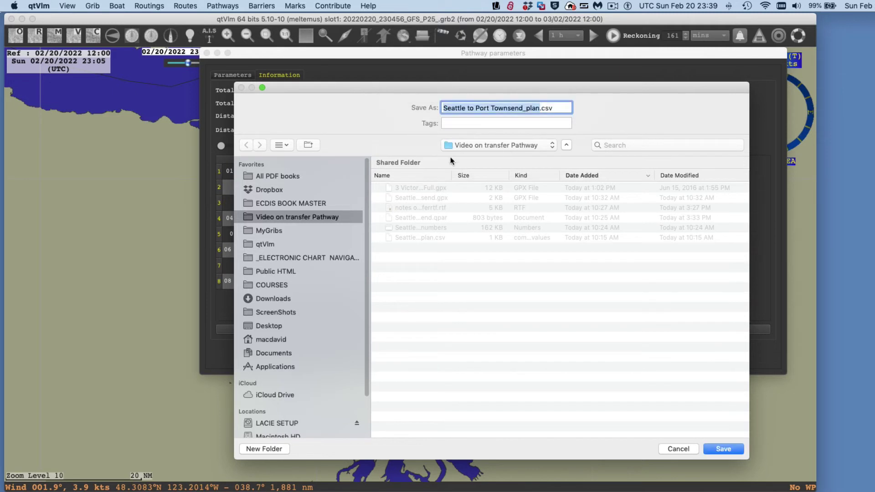
click(539, 306)
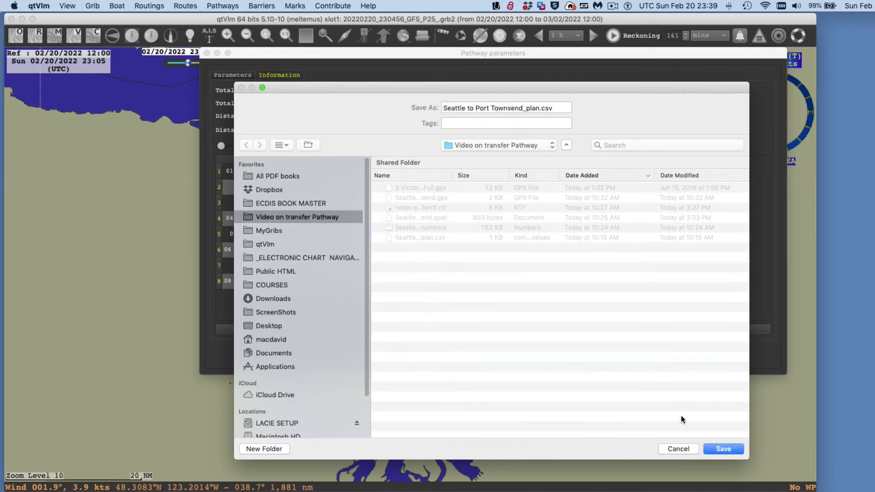
click(682, 450)
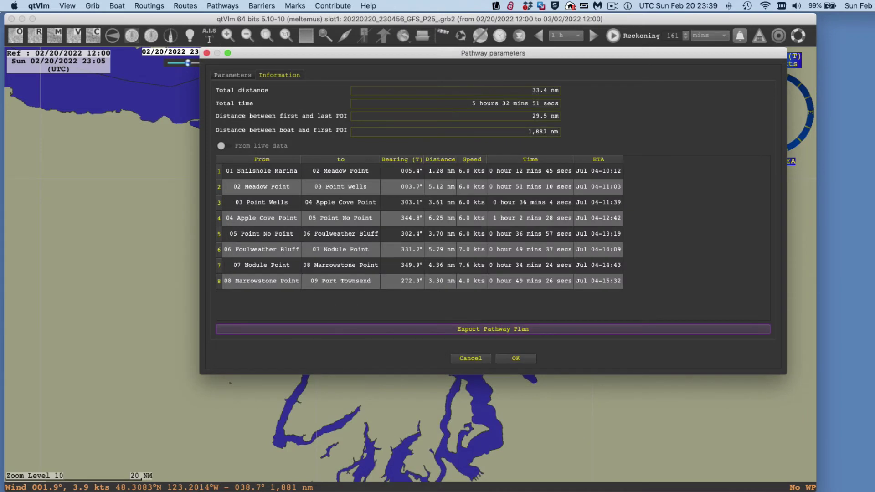
Open Seattle to Port Townsend_plan.numbers from the Finder folder in Numbers.
key(super+Tab)
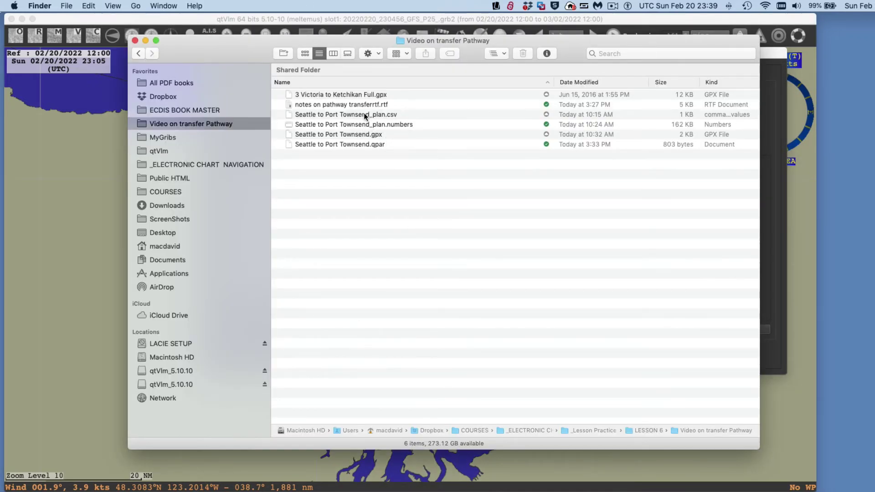
click(382, 127)
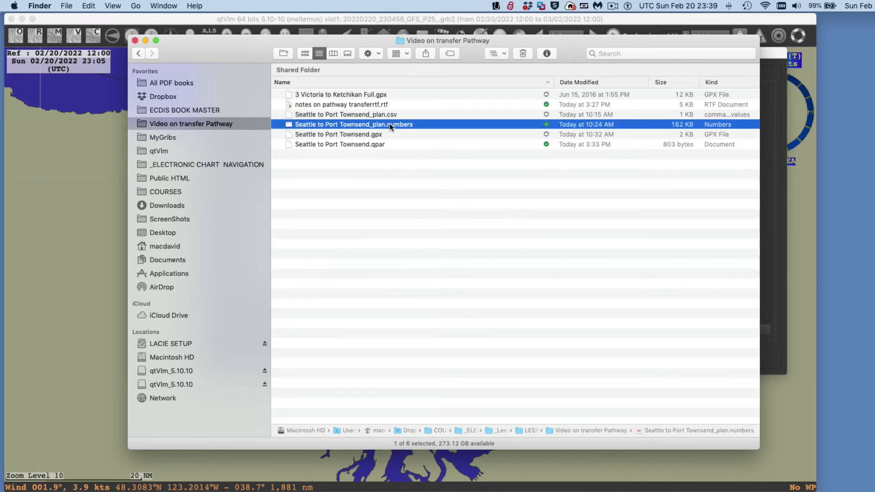
double_click(391, 126)
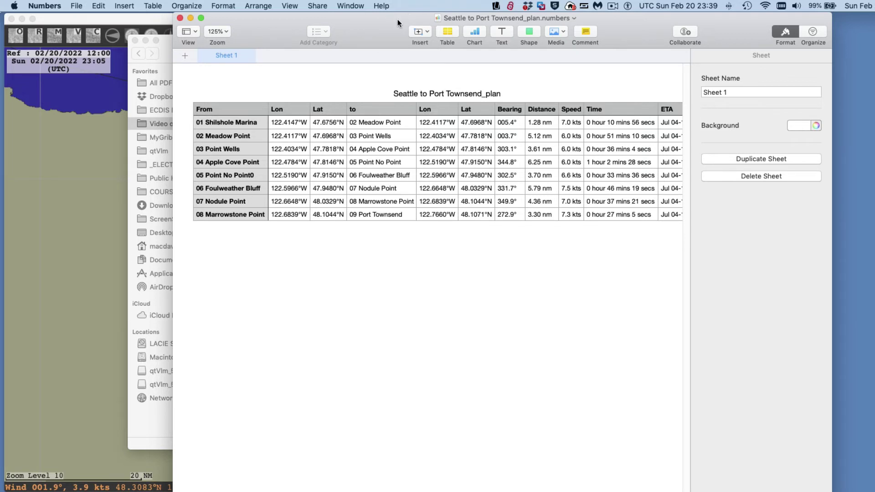
Move the Numbers window left and widen it until the full ETA column shows.
drag(398, 19, 261, 19)
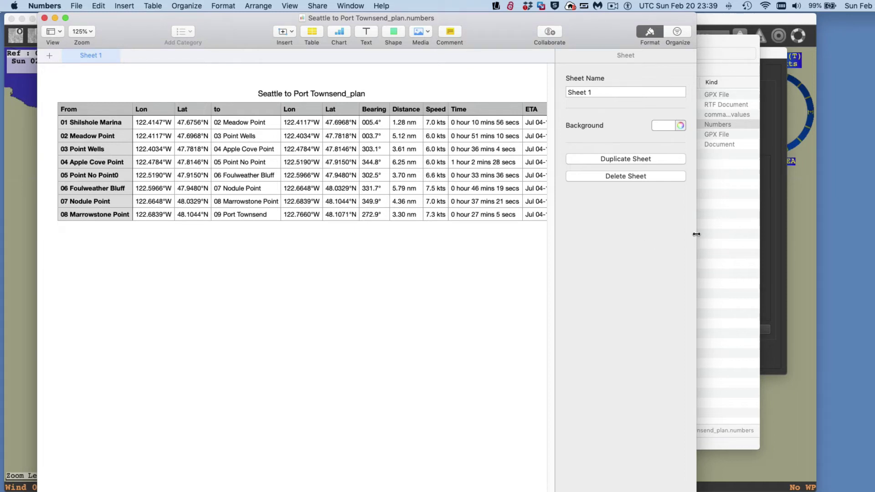
drag(696, 234, 774, 237)
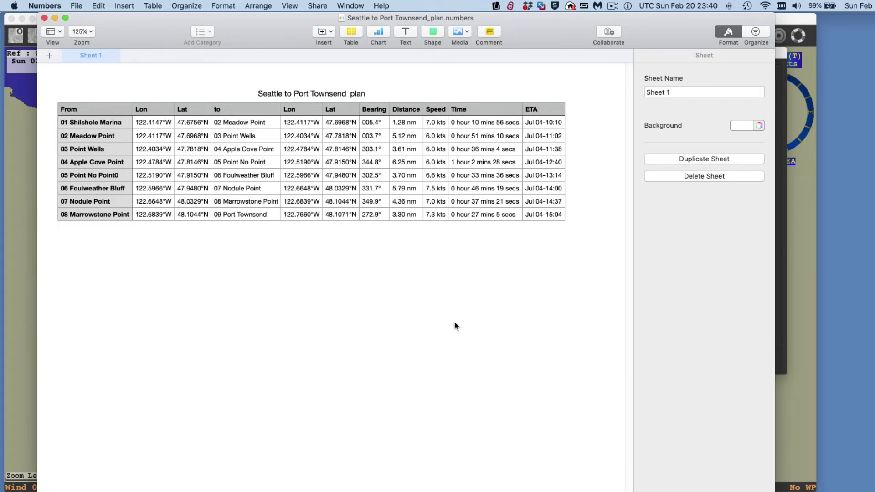
Close the Numbers plan and accept qtVlm's pathway parameters to view the chart.
click(44, 18)
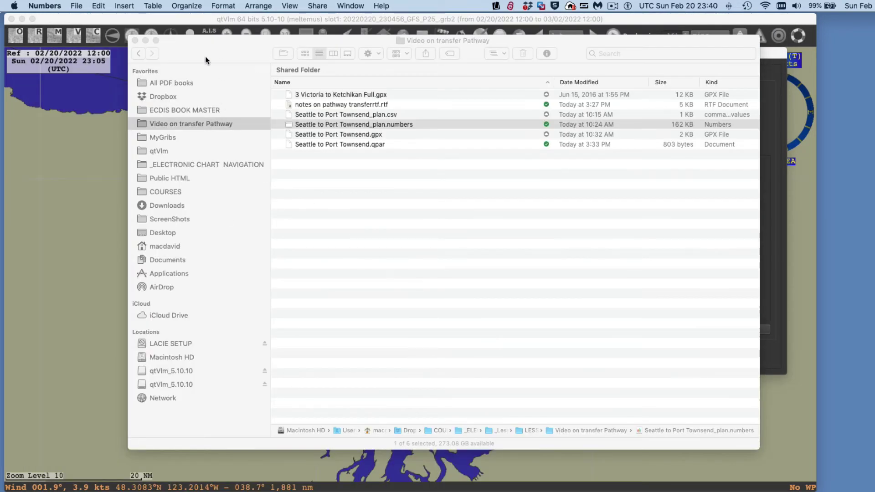
click(54, 174)
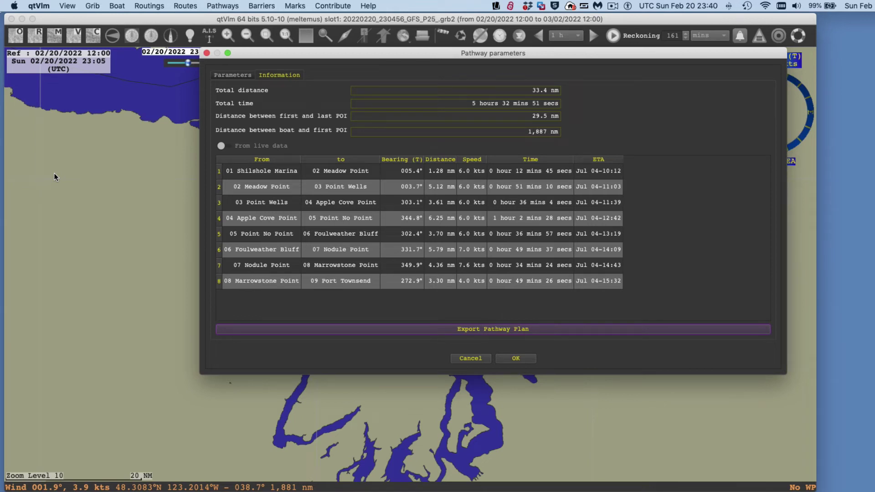
click(516, 359)
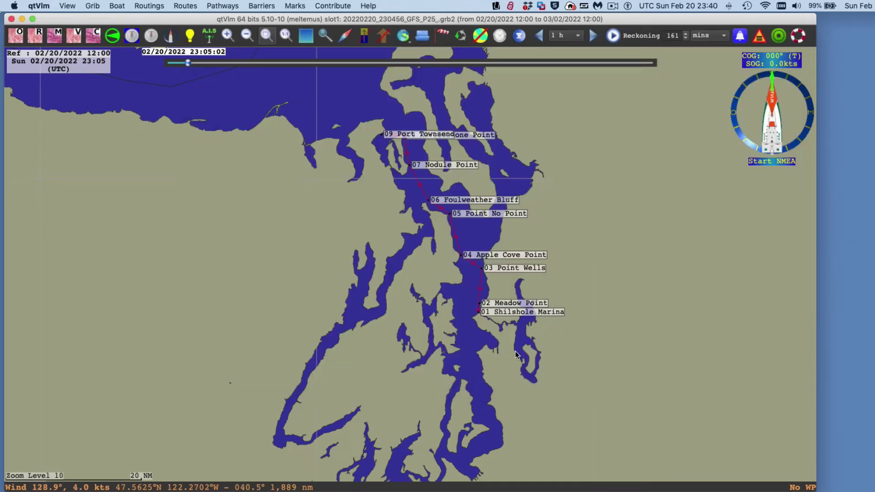
Reopen the pathway's settings and export Seattle to Port Townsend.gpx, replacing the existing file.
right_click(421, 194)
click(441, 195)
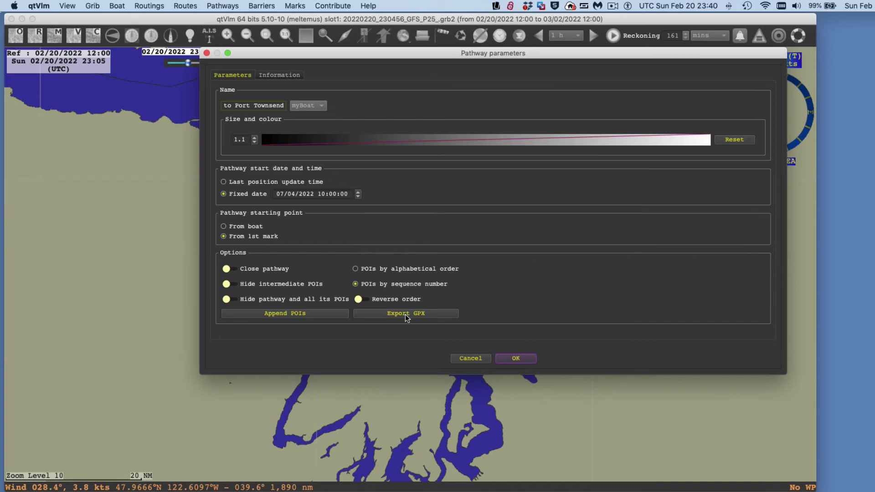
click(407, 314)
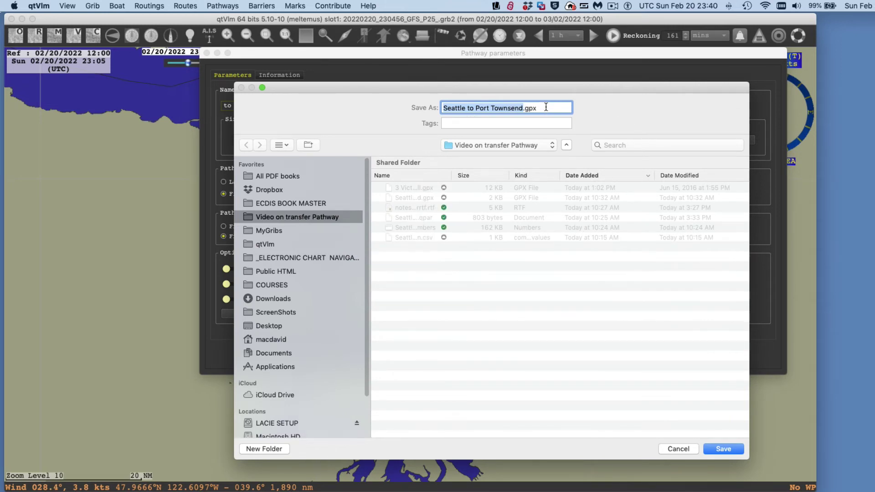
click(546, 107)
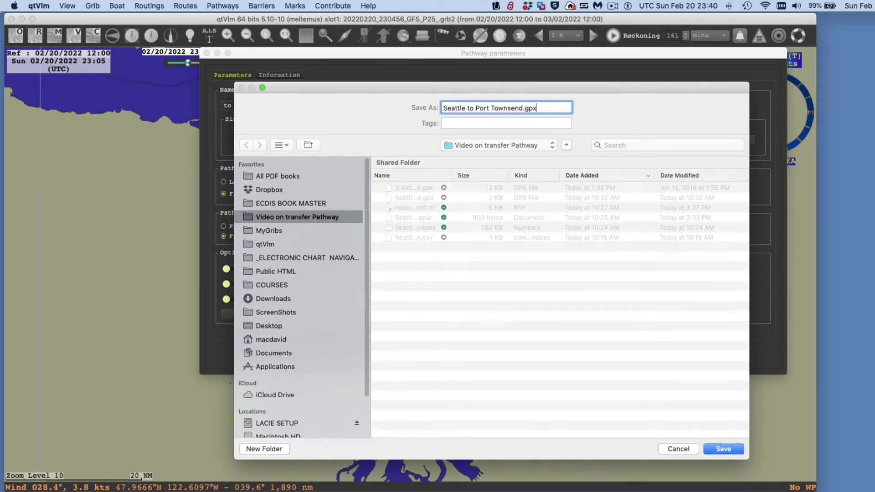
click(722, 451)
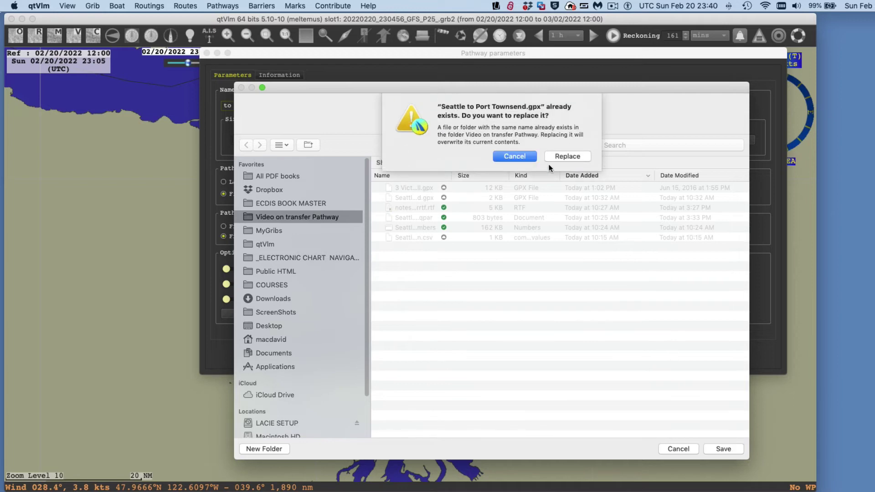
click(566, 156)
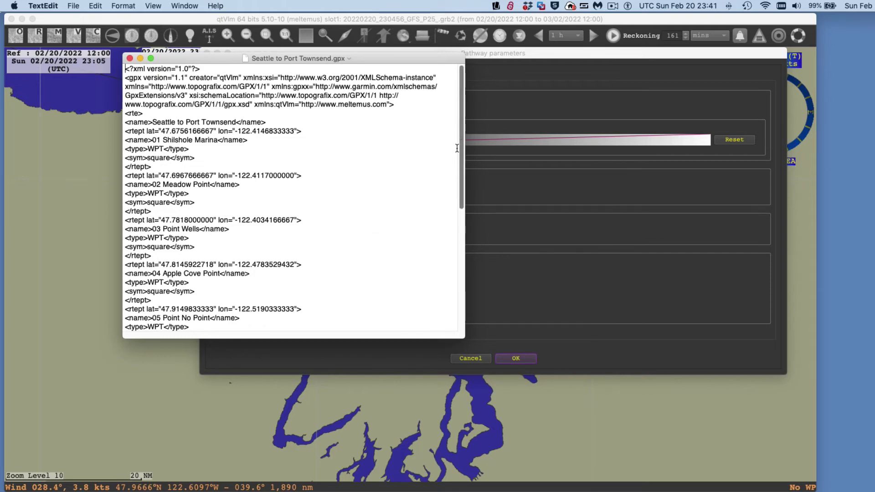
drag(461, 180, 396, 158)
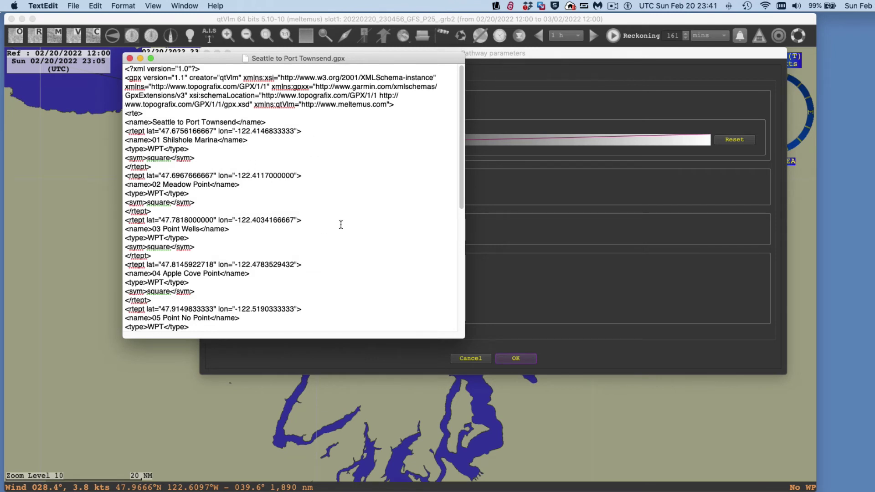
scroll(357, 303, down, 1)
scroll(356, 304, up, 1)
double_click(134, 113)
click(134, 114)
drag(153, 122, 237, 120)
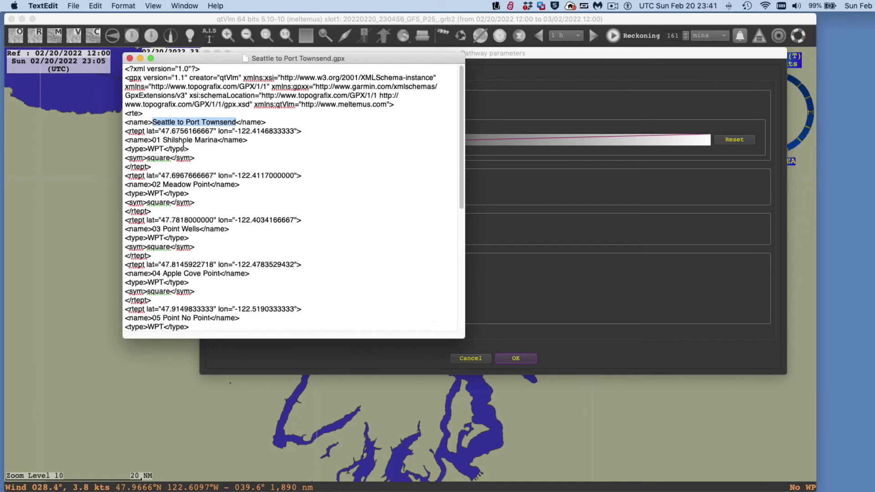
drag(148, 158, 170, 158)
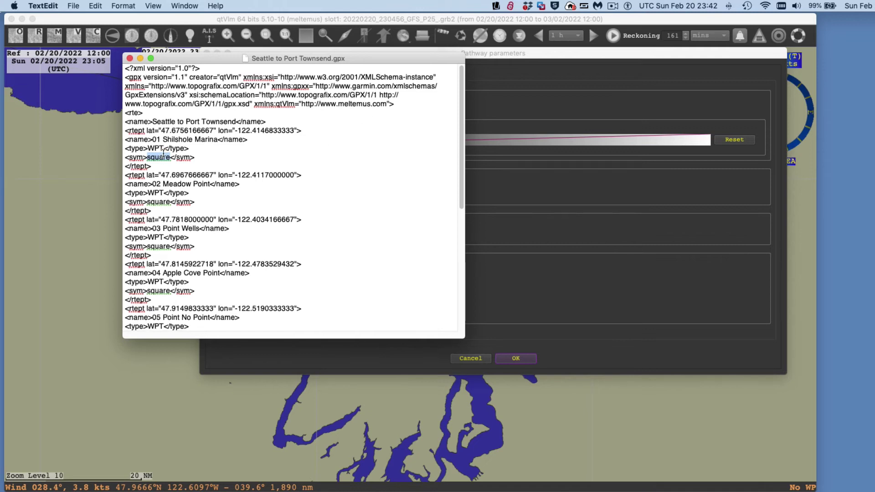
click(224, 162)
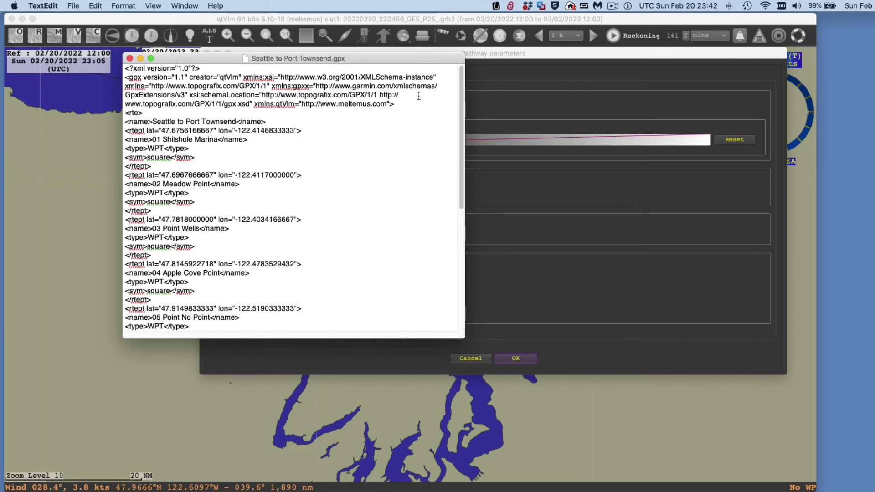
drag(465, 182, 594, 191)
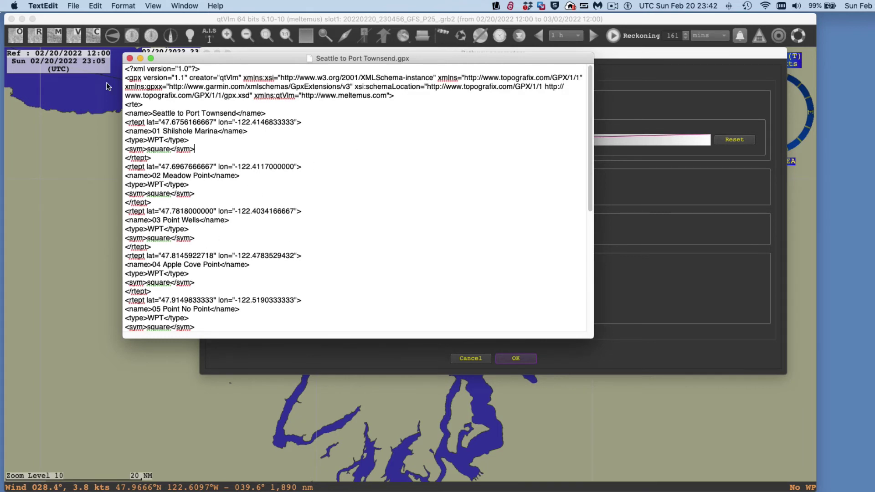
click(129, 59)
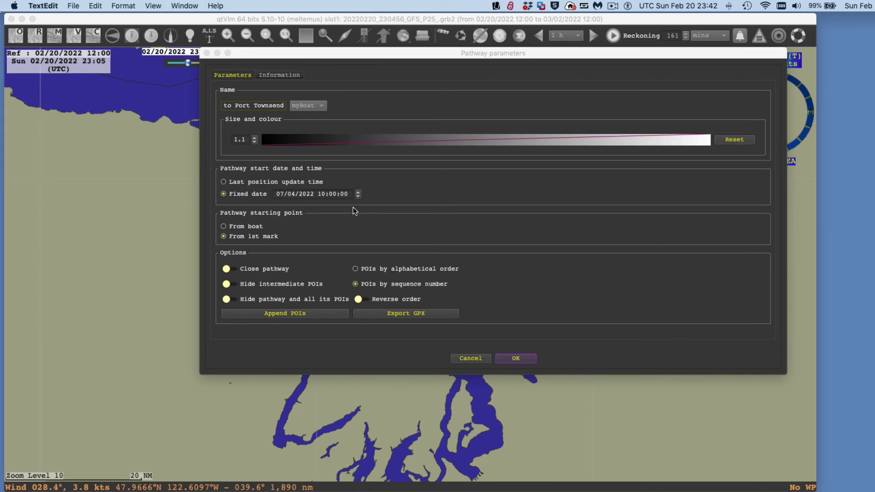
Close the pathway parameters and centre the chart on the whole pathway.
click(206, 54)
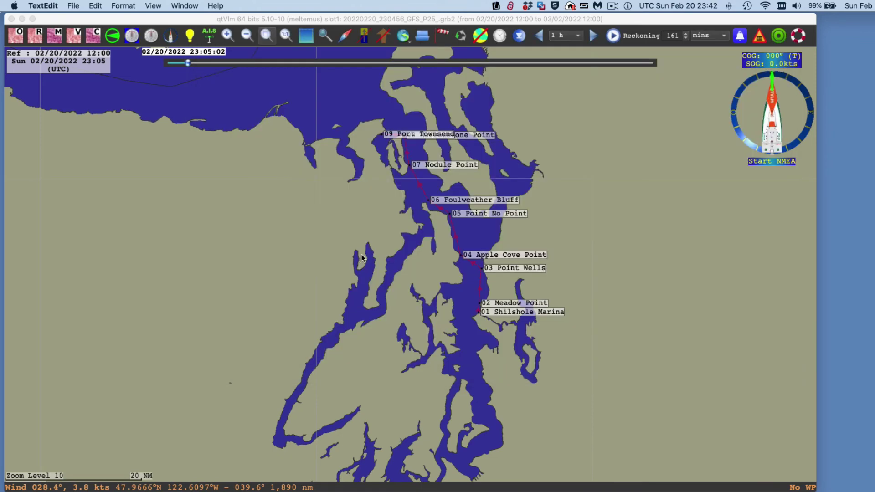
scroll(450, 256, up, 3)
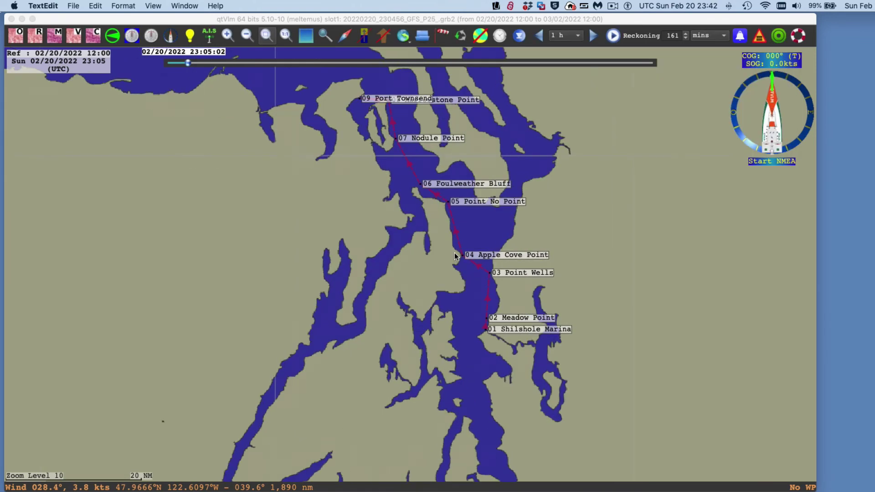
scroll(457, 251, down, 2)
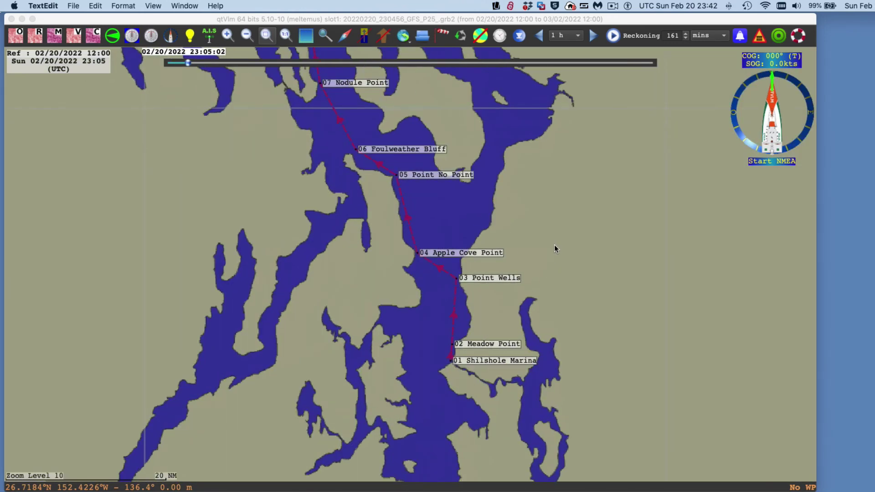
click(554, 244)
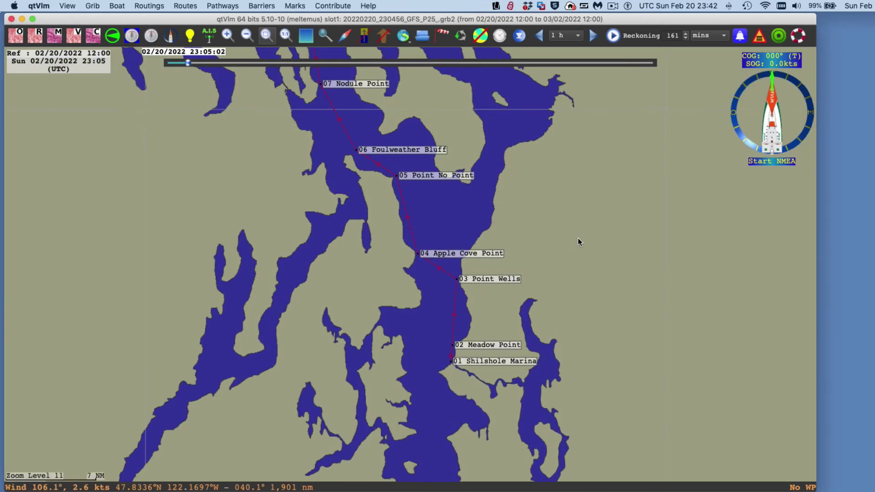
scroll(579, 228, down, 2)
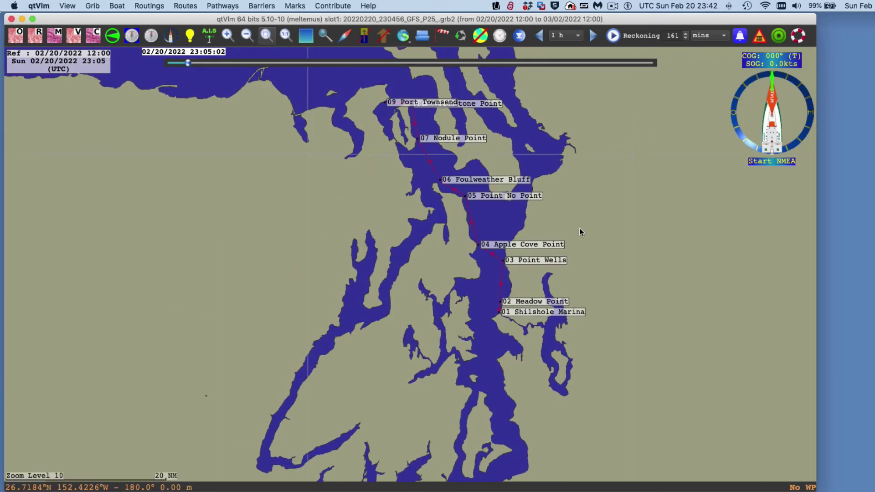
drag(578, 212, 535, 230)
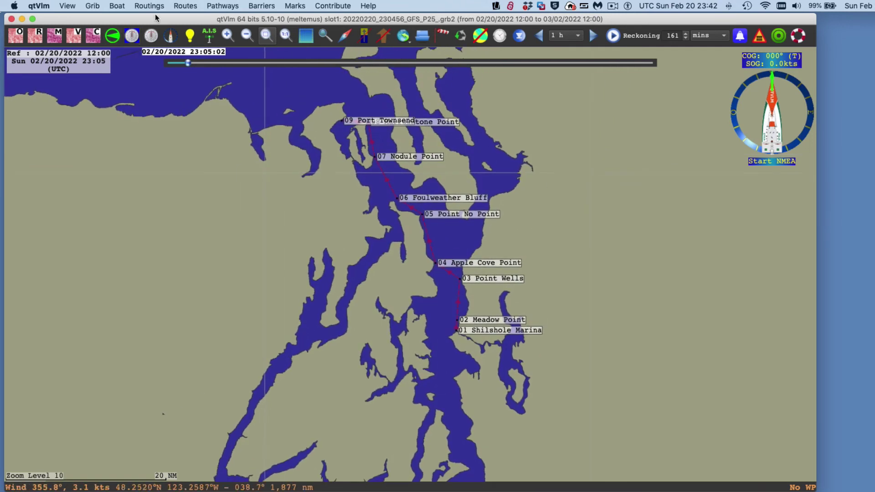
Import Seattle to Port Townsend.gpx as a great-circle route, replacing the existing route.
click(181, 8)
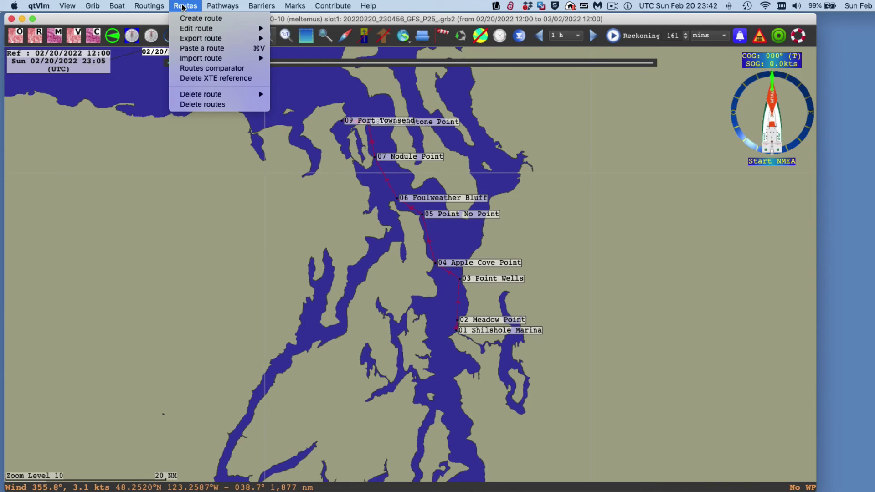
mouse_move(208, 60)
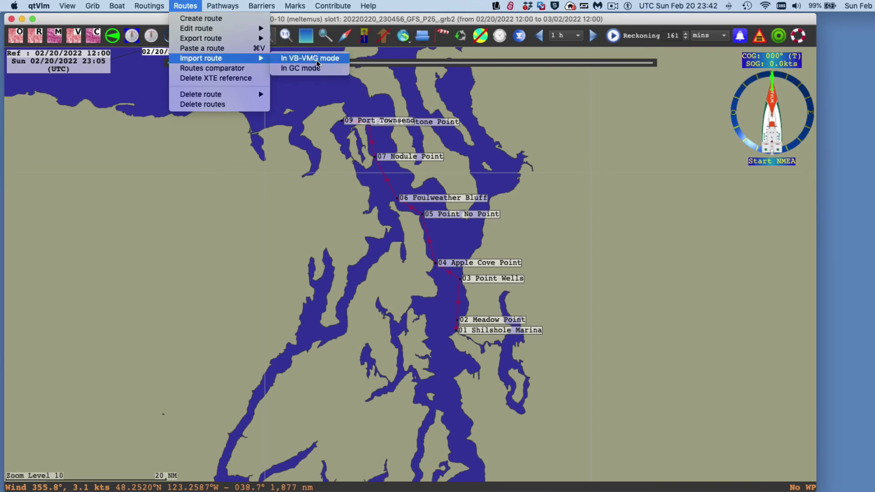
click(310, 71)
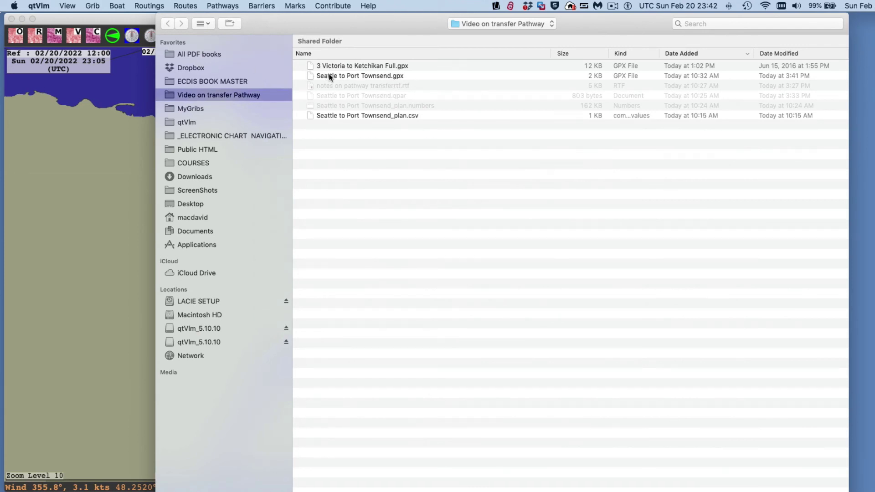
click(356, 76)
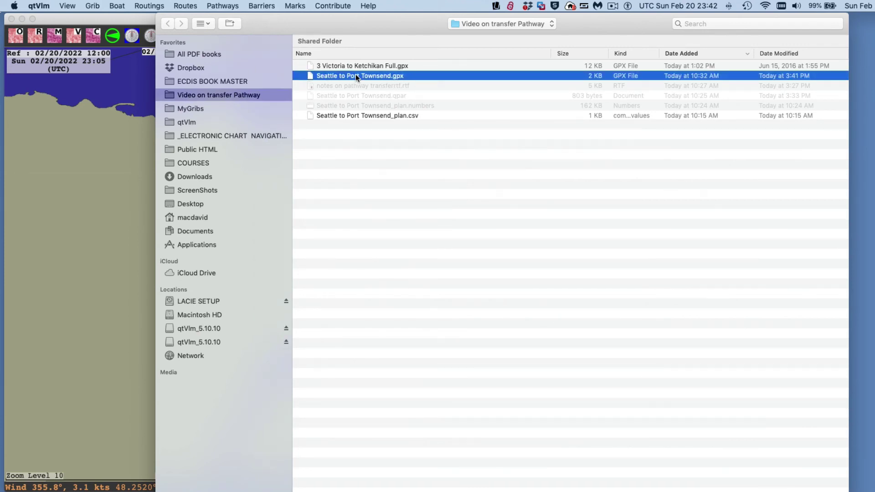
key(Return)
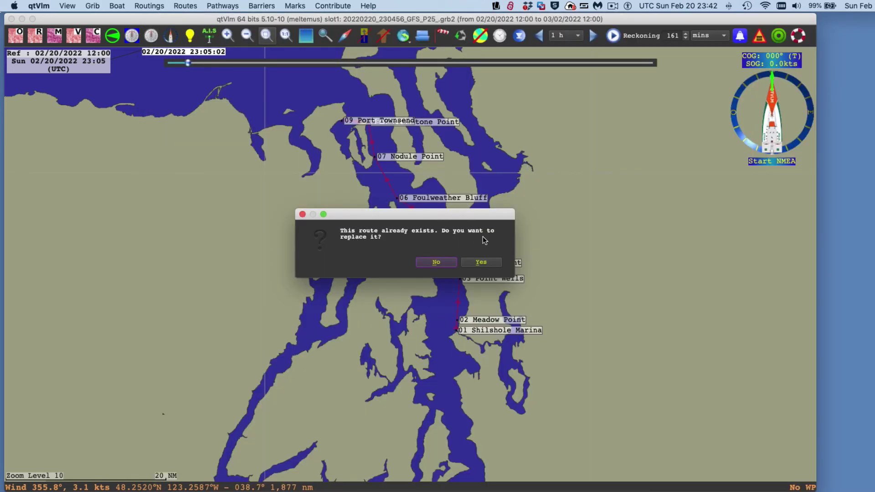
click(483, 263)
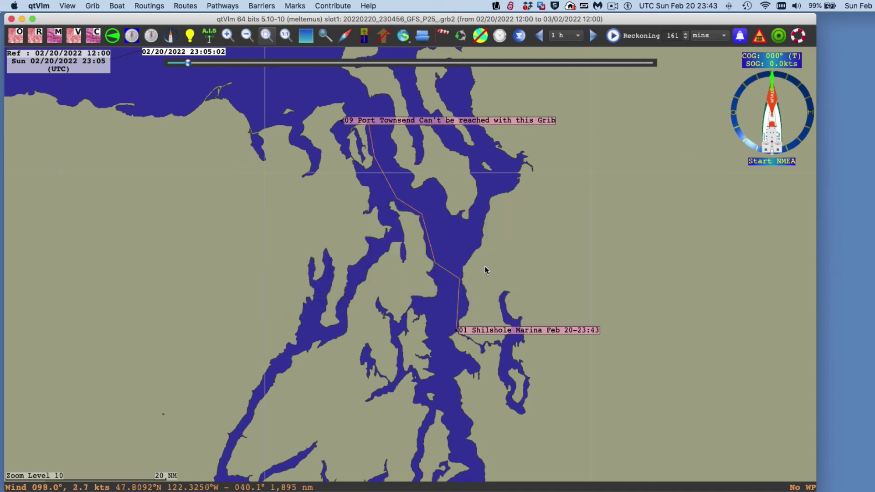
In the imported route's settings, show intermediate POIs and turn off Freeze route.
right_click(426, 234)
click(470, 237)
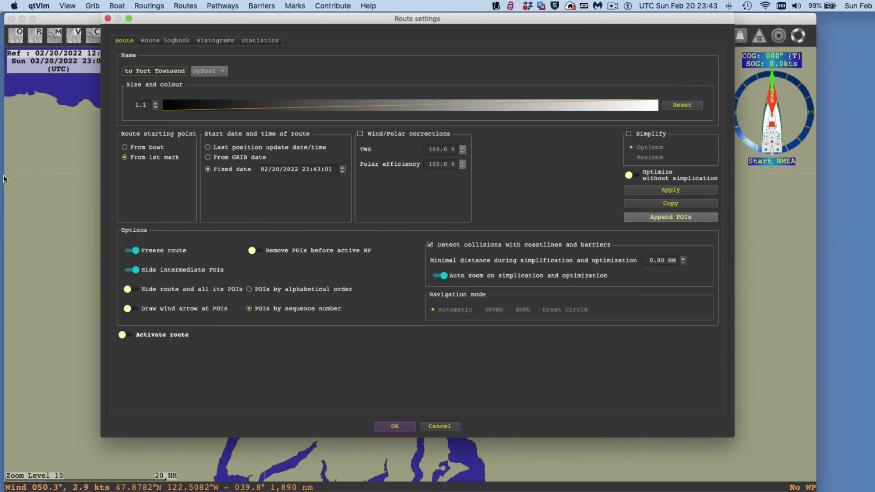
click(187, 274)
click(154, 252)
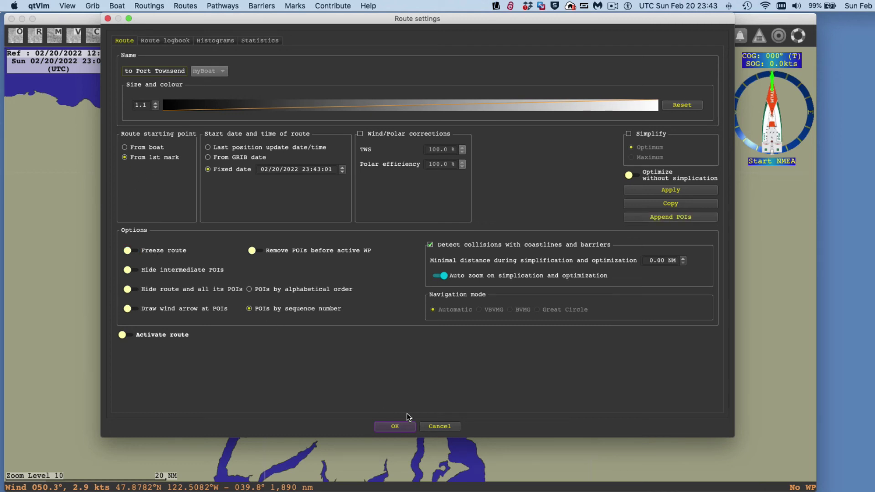
click(397, 427)
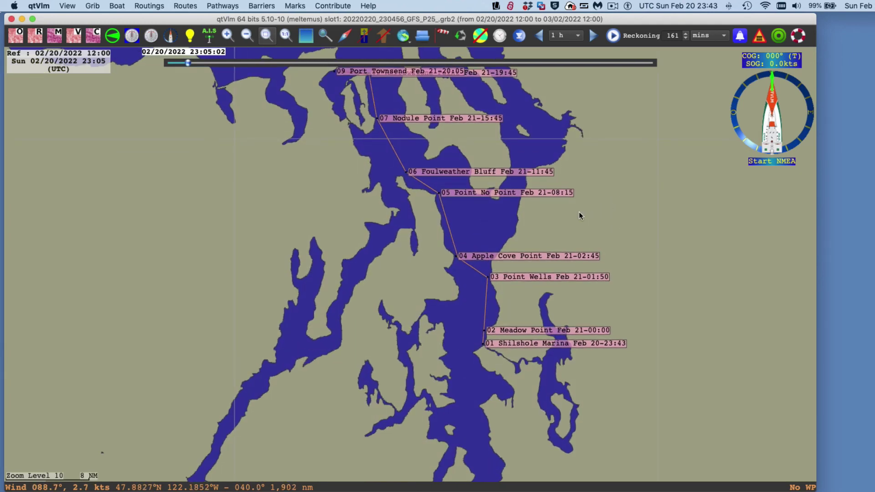
Pan and zoom the chart to center the whole timed Seattle–Port Townsend route.
drag(627, 189, 564, 213)
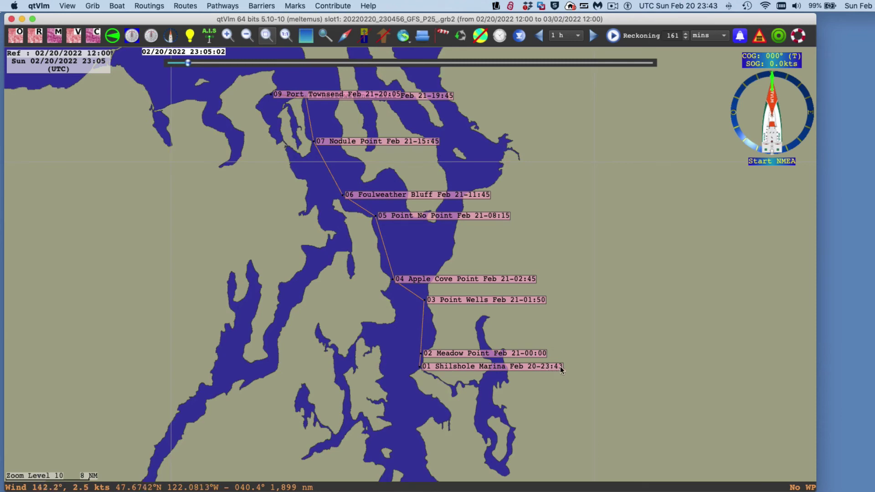
scroll(578, 312, down, 2)
scroll(578, 313, up, 1)
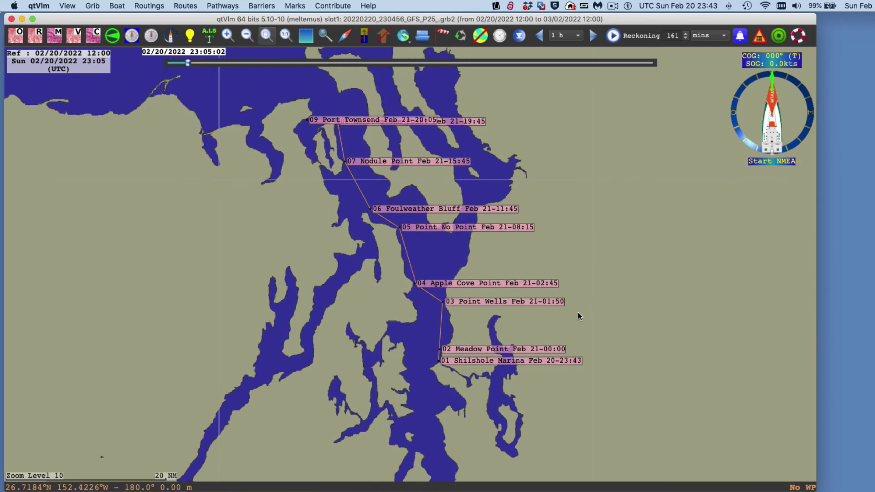
drag(568, 274, 469, 246)
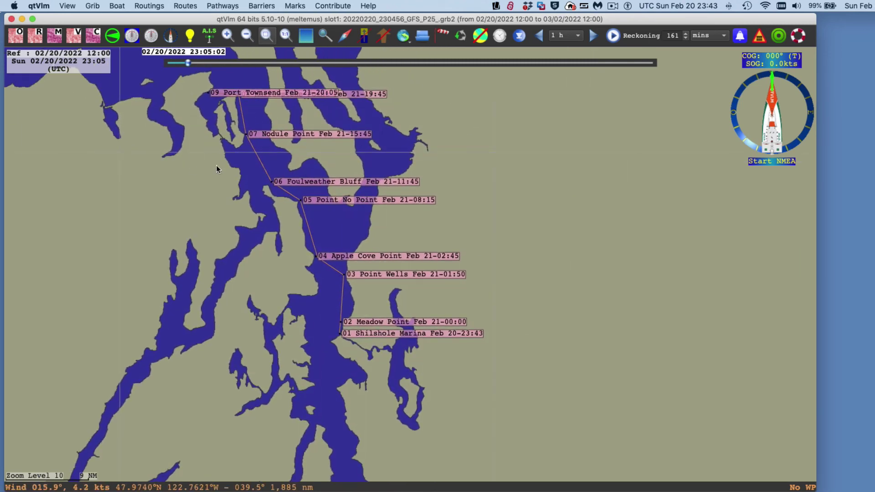
Open the Seattle to Port Townsend route for editing, then list the pathways available to edit.
click(183, 6)
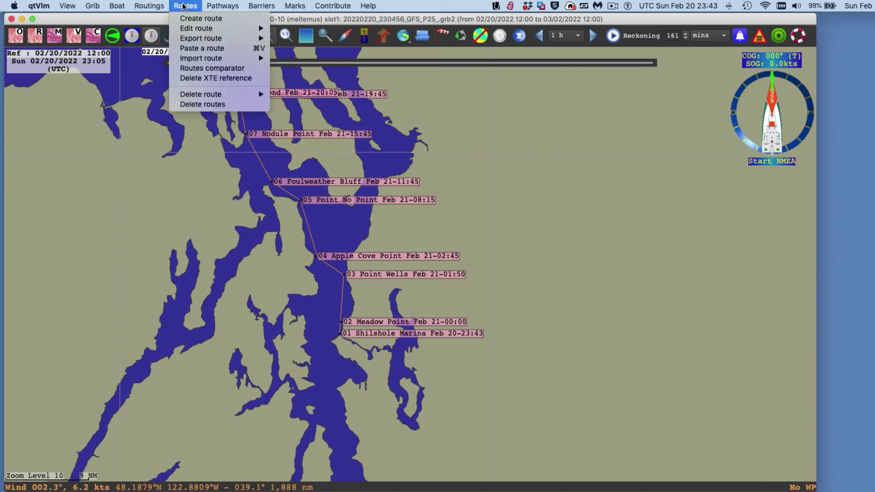
mouse_move(195, 29)
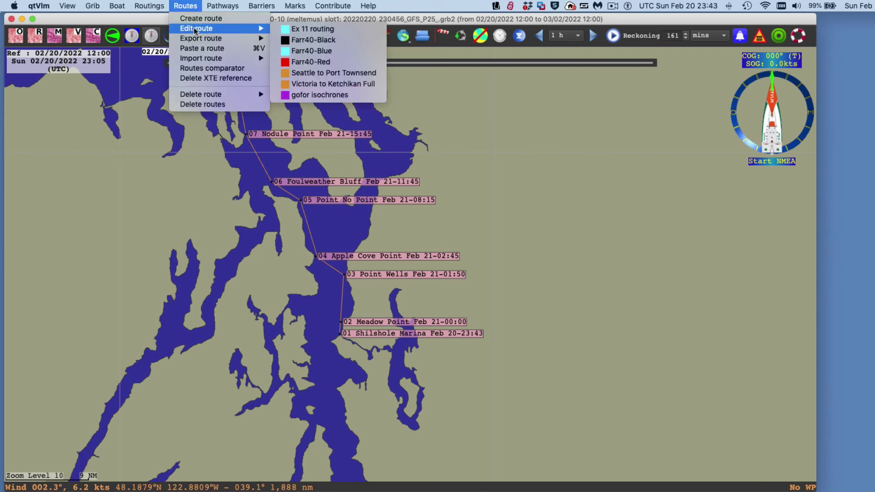
click(351, 75)
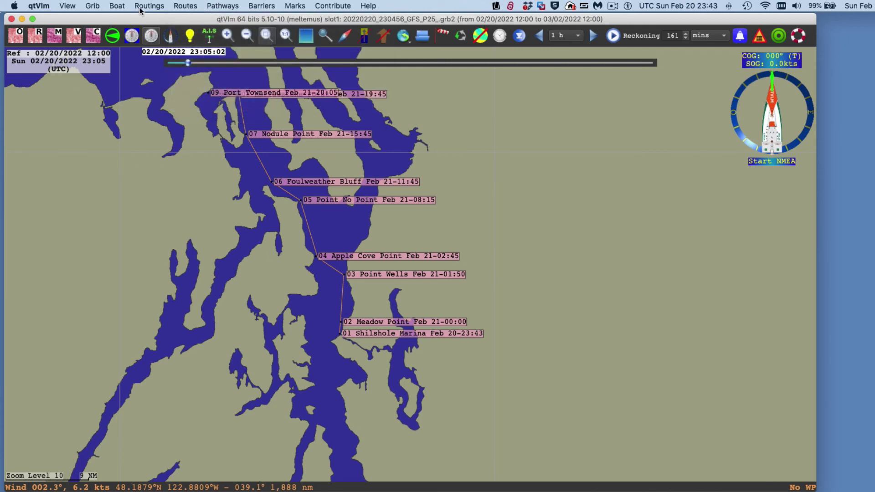
click(220, 6)
mouse_move(286, 28)
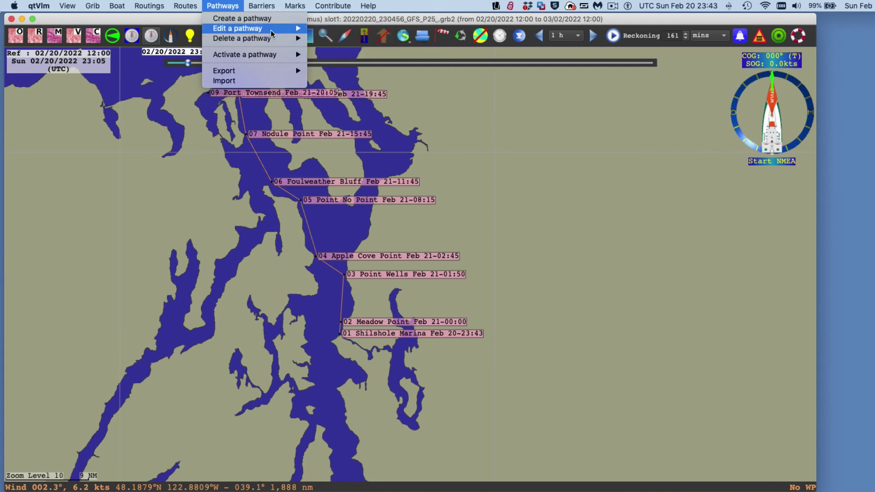
Import Seattle to Port Townsend.qpar, confirming it replaces the existing pathway.
click(499, 144)
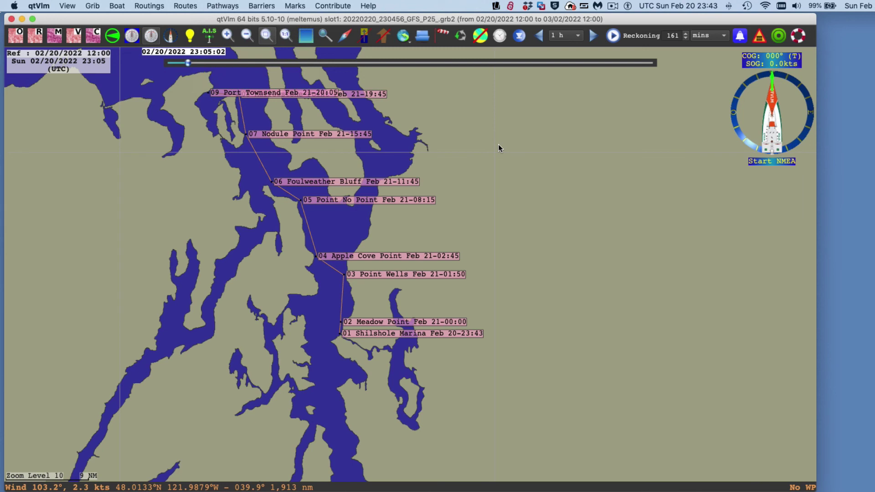
click(221, 6)
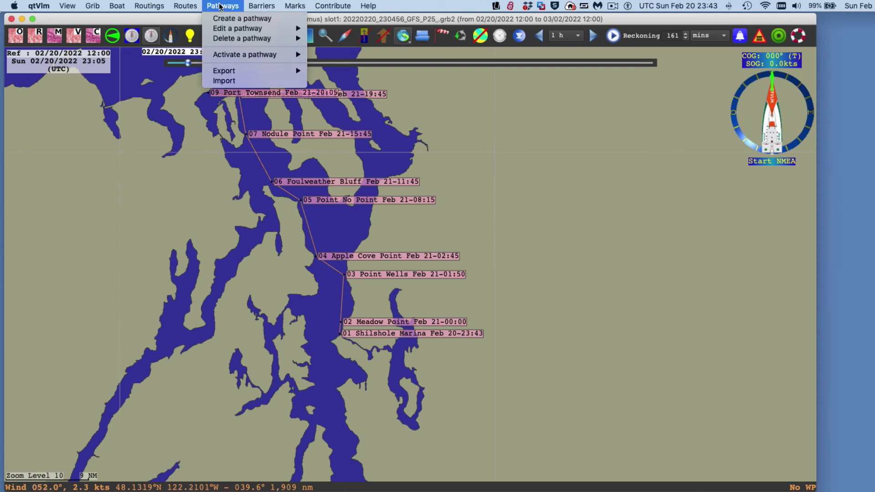
click(240, 81)
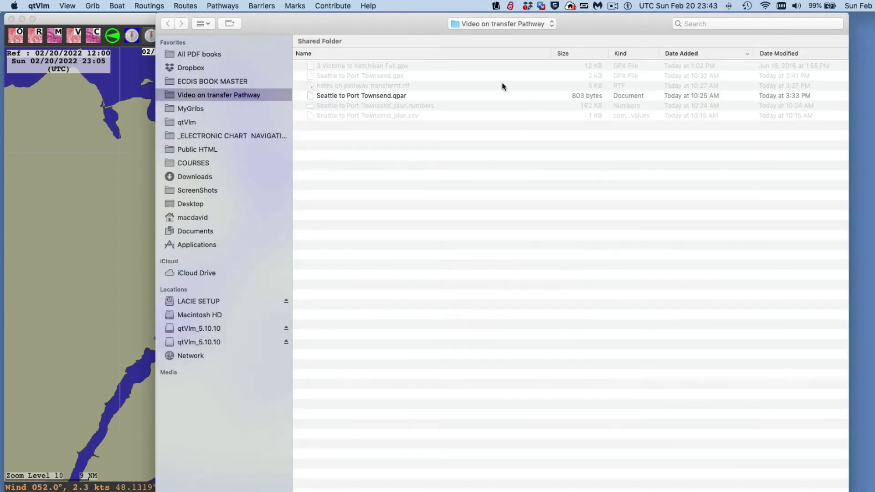
click(387, 100)
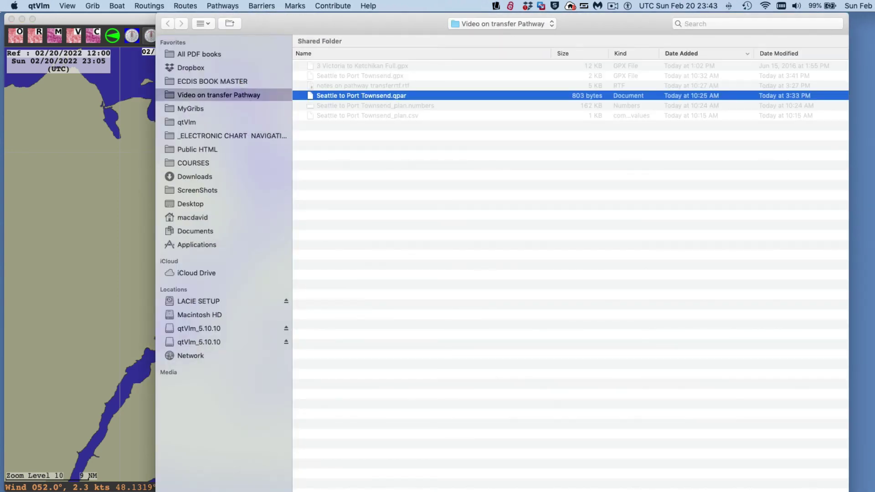
key(Return)
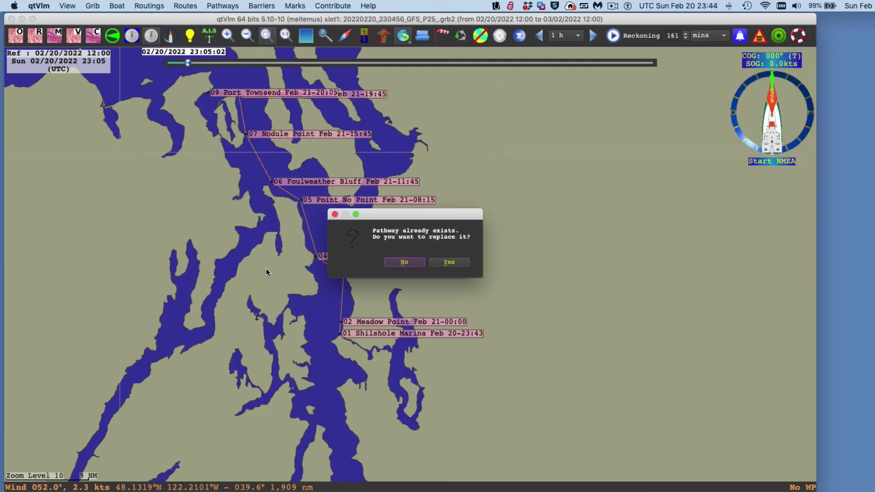
click(452, 263)
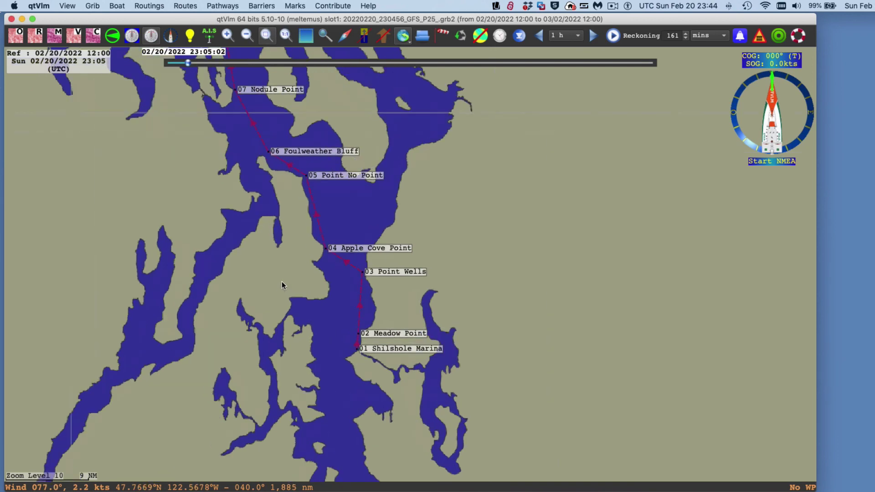
drag(391, 236, 482, 181)
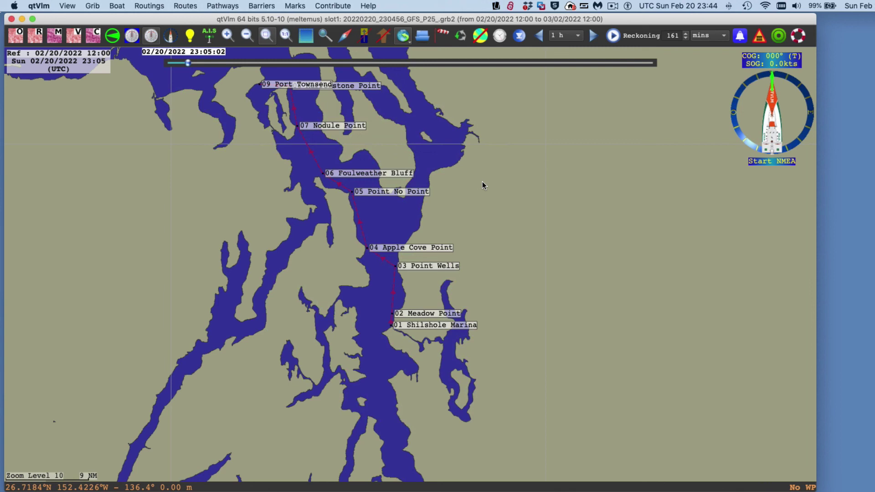
drag(474, 187, 522, 255)
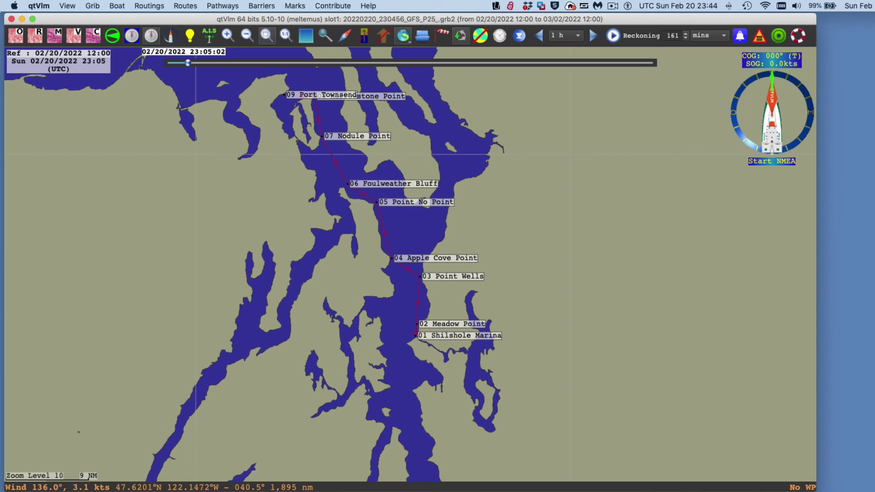
key(super+Tab)
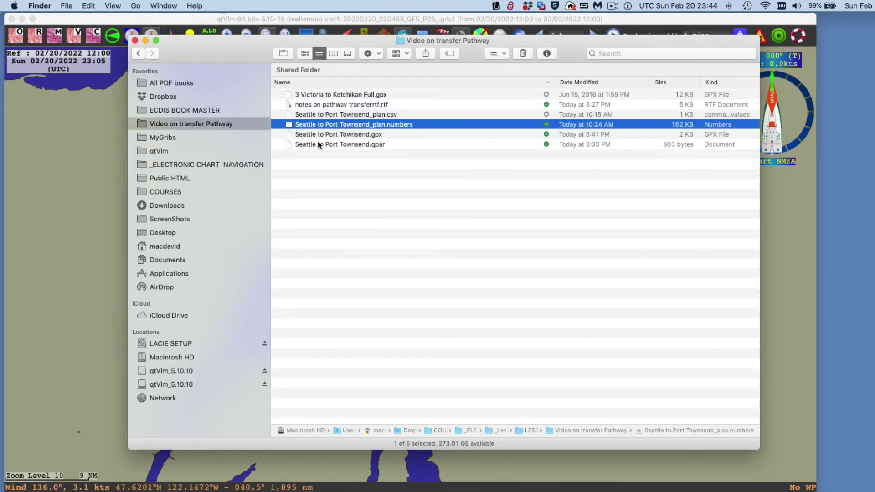
click(365, 134)
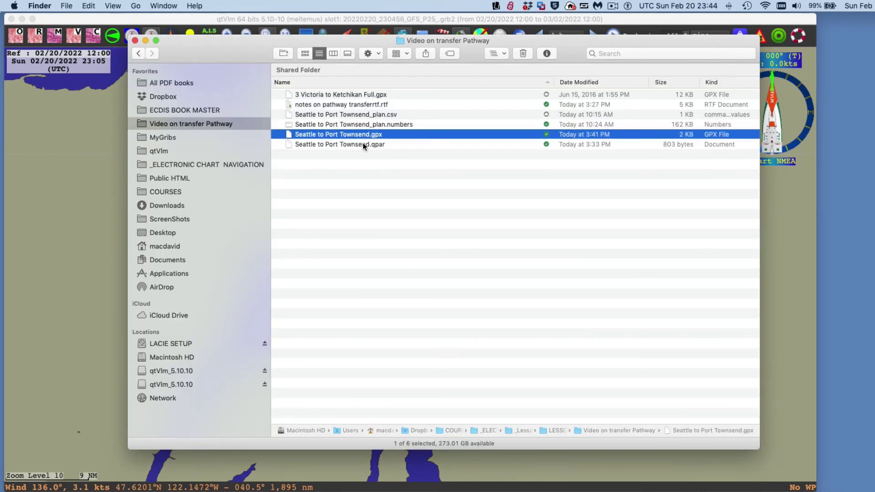
click(363, 144)
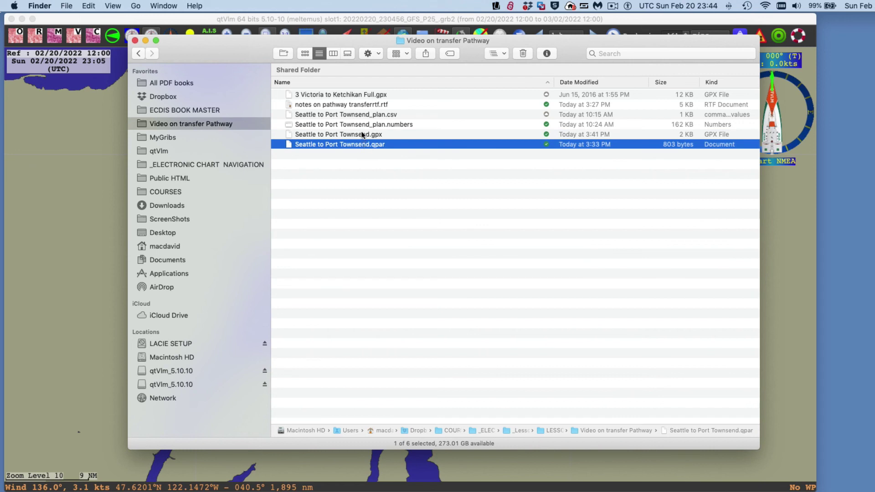
click(356, 134)
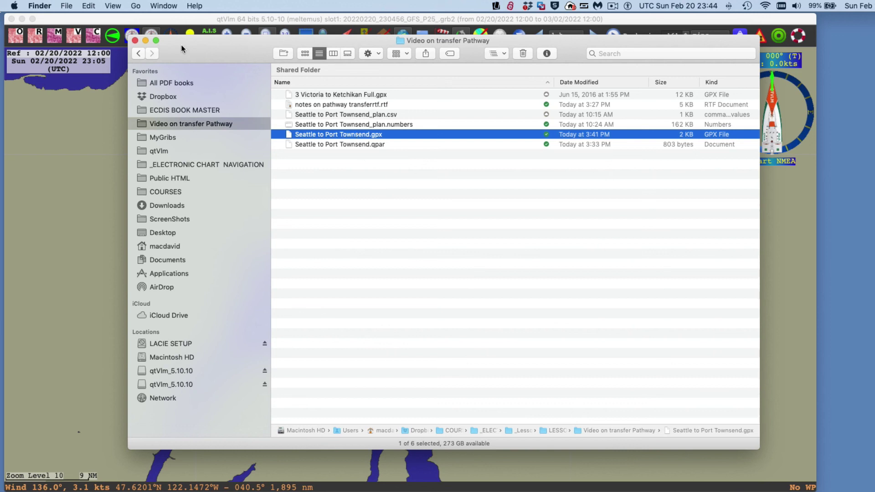
click(135, 41)
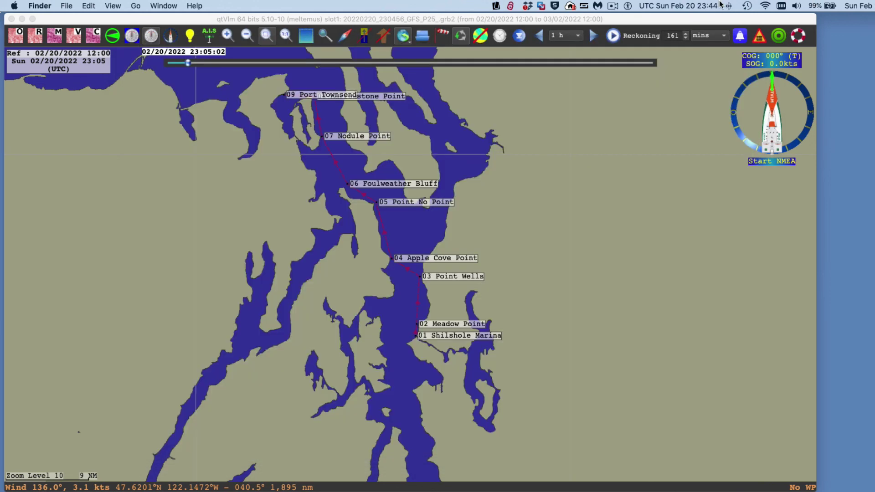